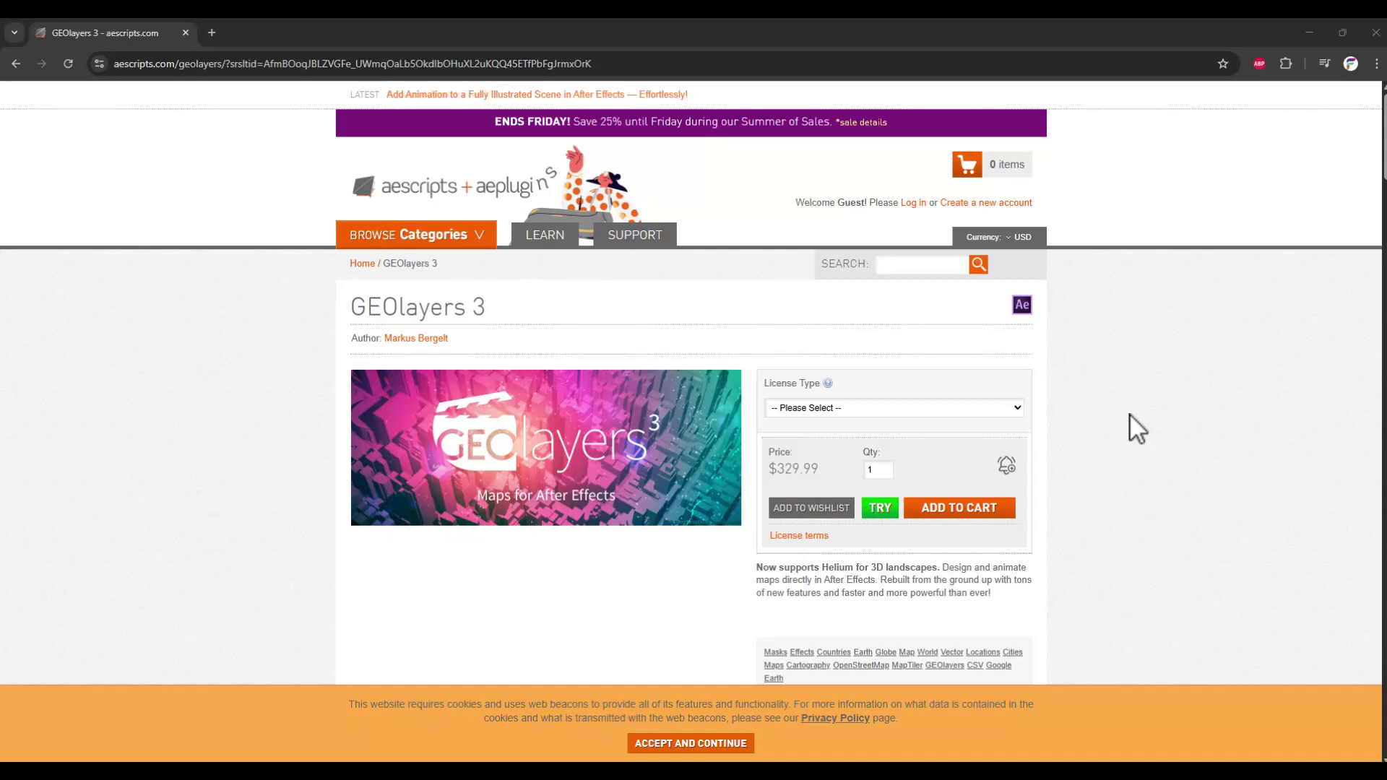
Step: Start the GEOlayers 3 trial download and show its partial file in Downloads
click(879, 510)
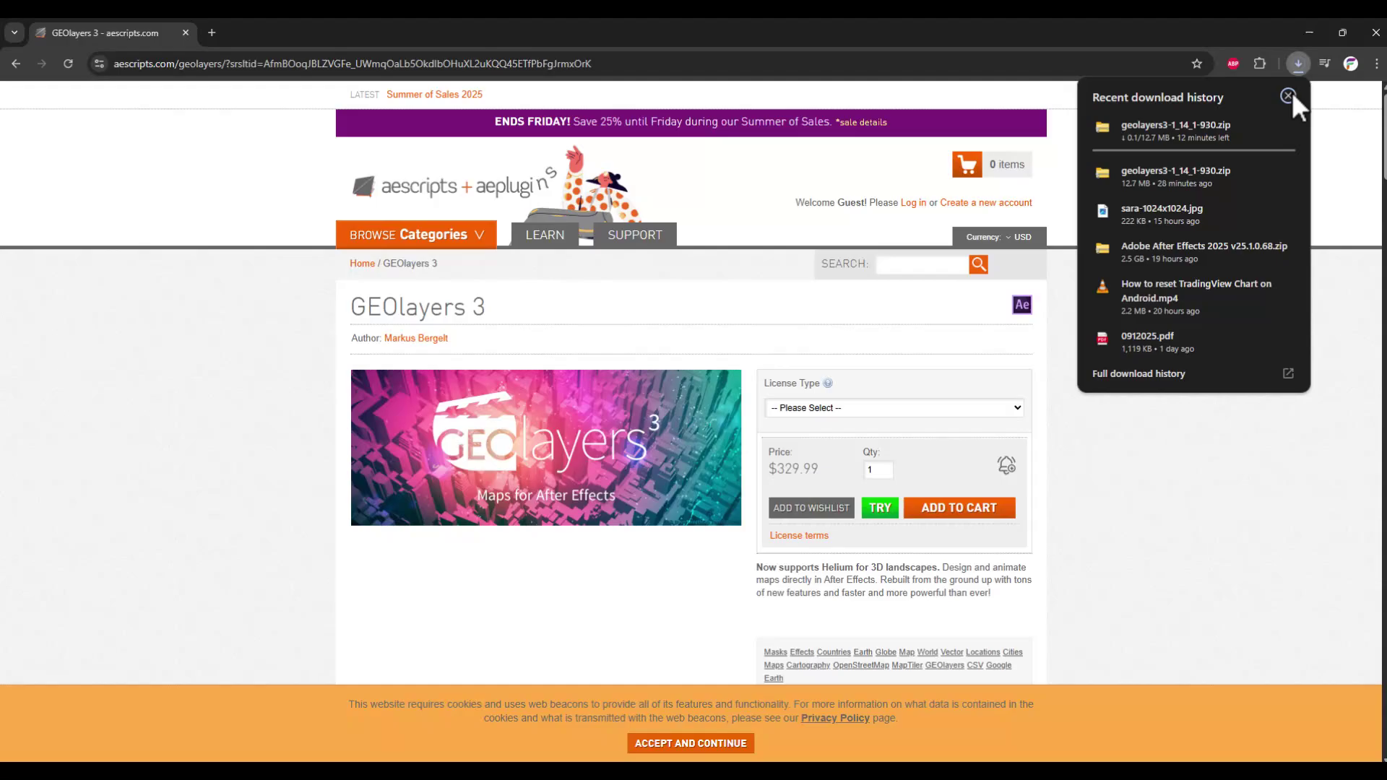
click(1264, 131)
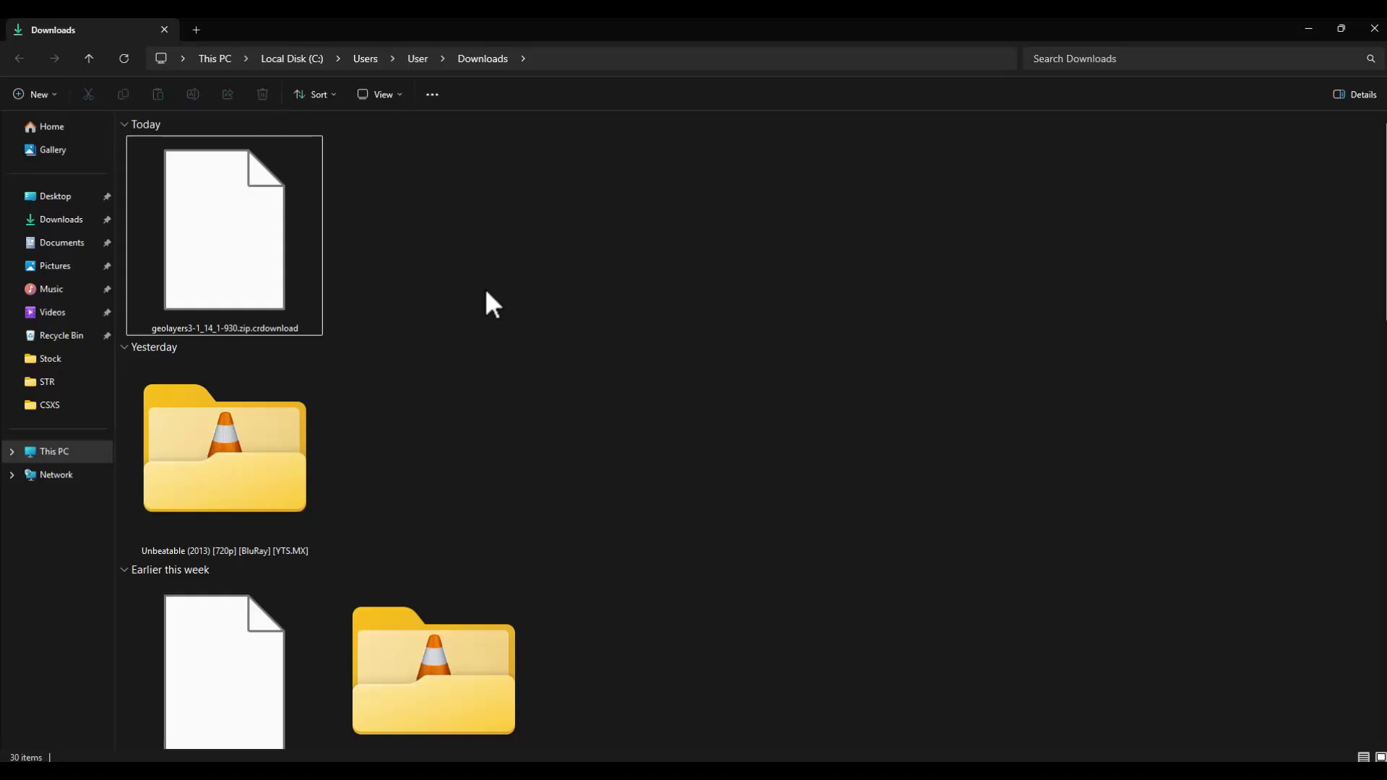
Step: Show the completed GEOlayers 3 download and refresh Downloads to list the 12.6 MB zip
key(alt+Tab)
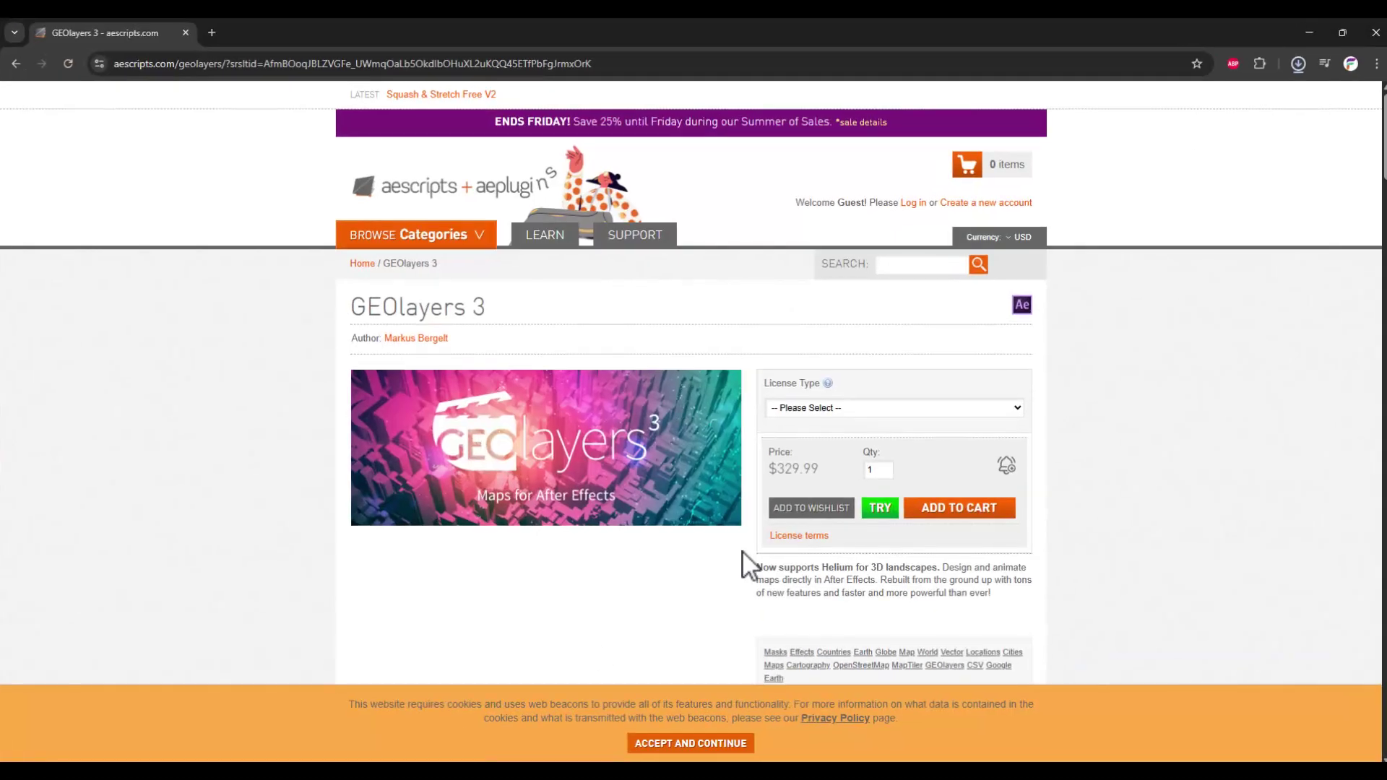
click(1299, 63)
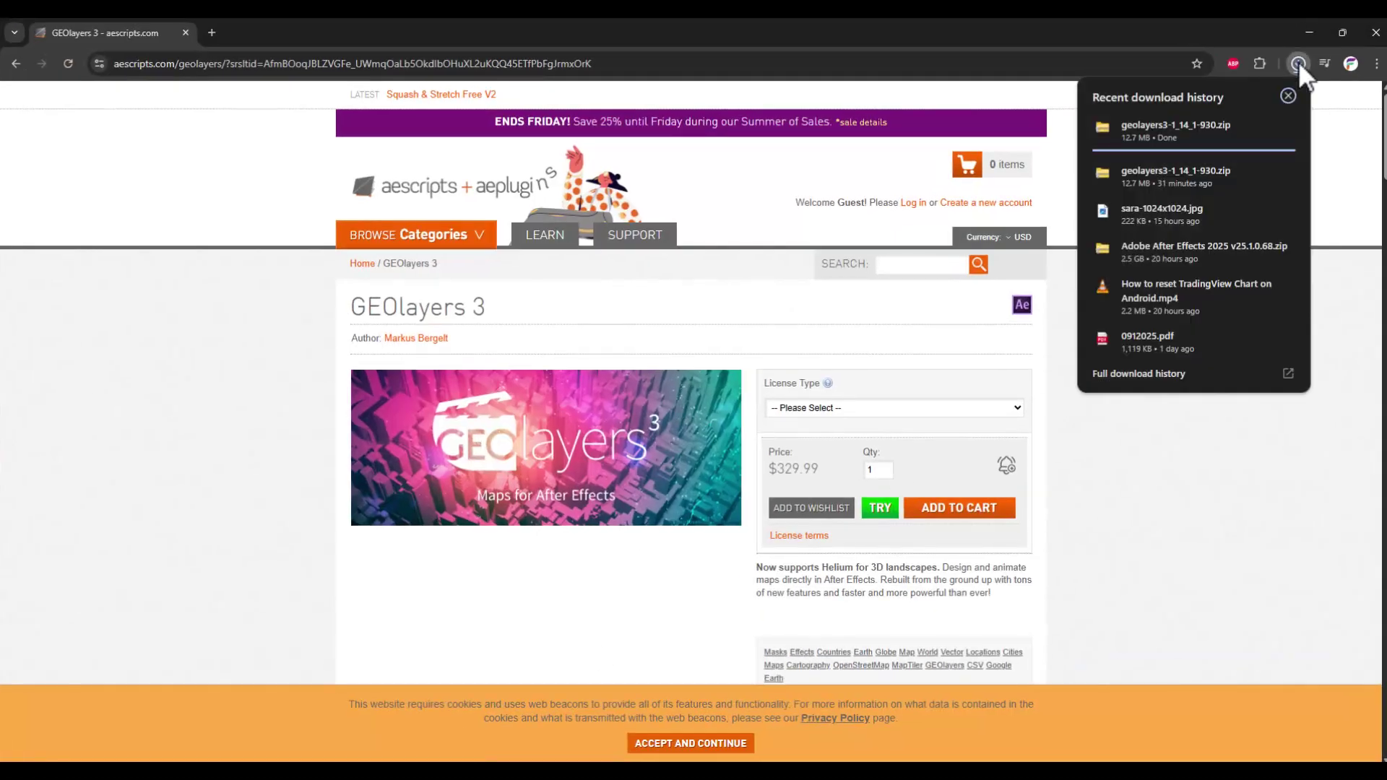
click(1266, 126)
right_click(712, 286)
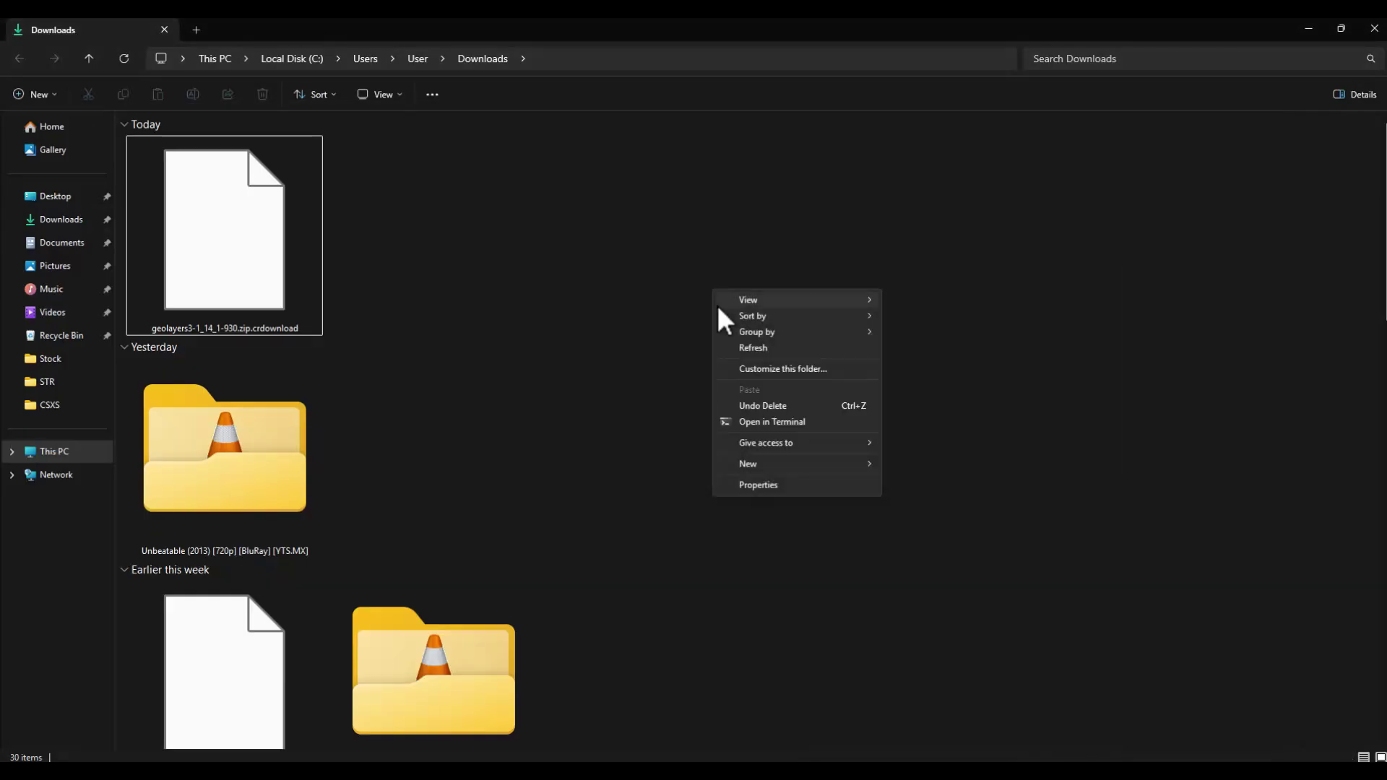
click(775, 349)
Step: Check the geolayers zip's Properties and close them without changes
right_click(241, 250)
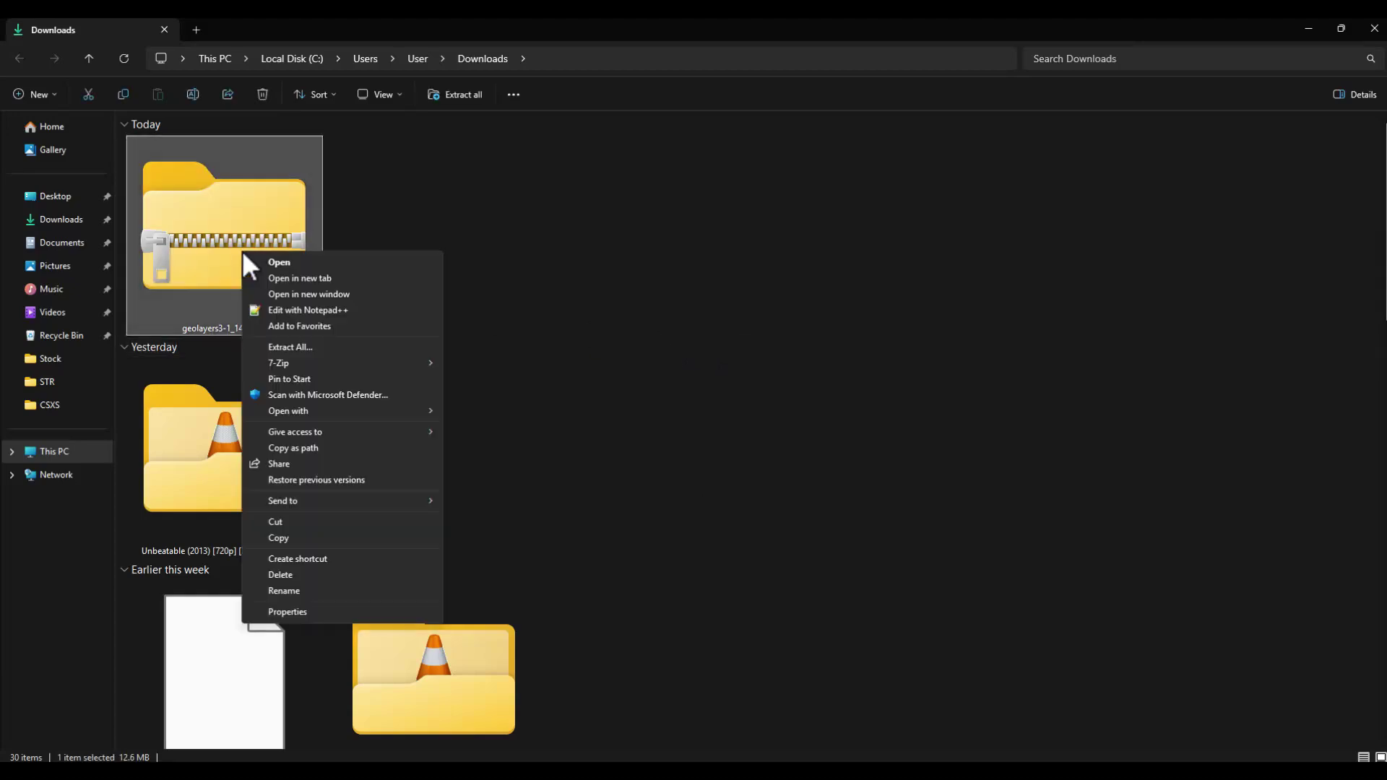
click(323, 608)
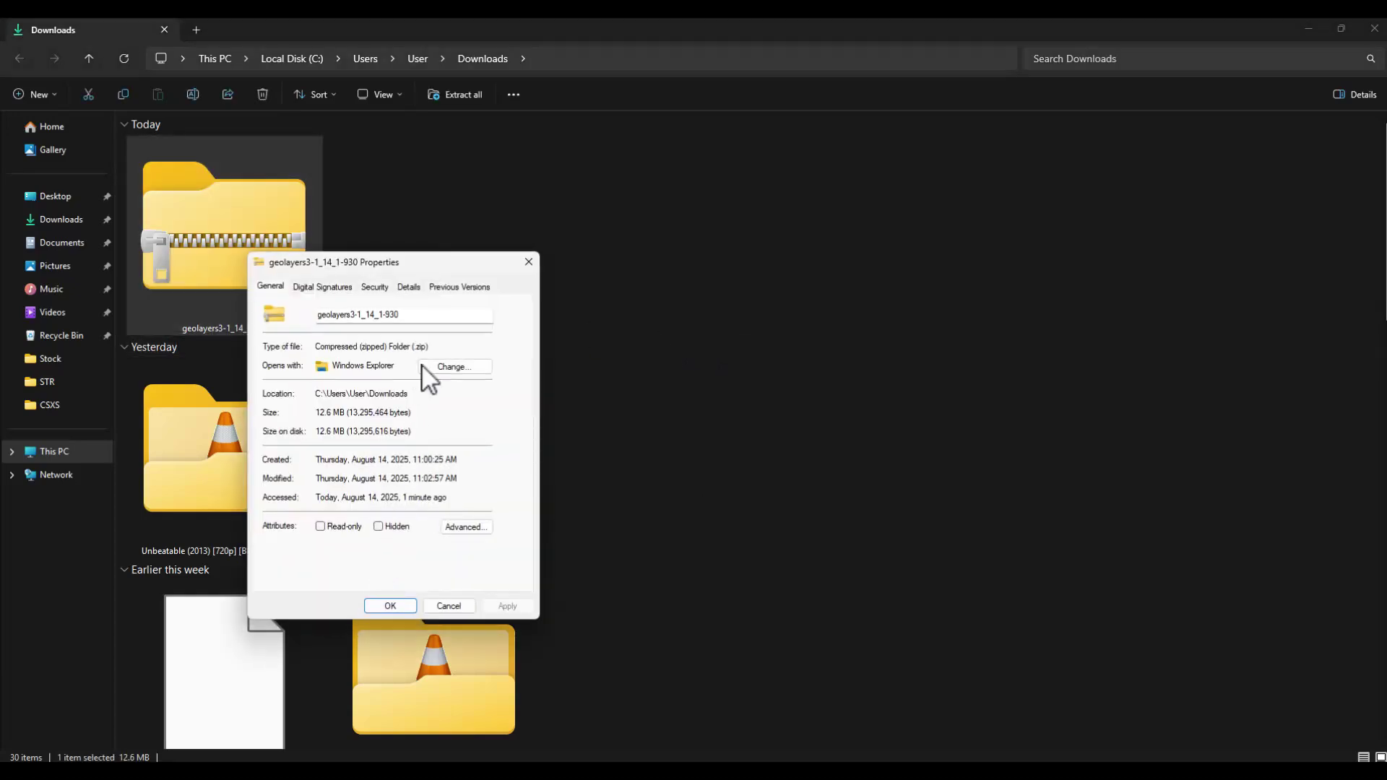
click(449, 606)
click(888, 79)
Step: Extract the geolayers zip into its own folder beside it
right_click(298, 255)
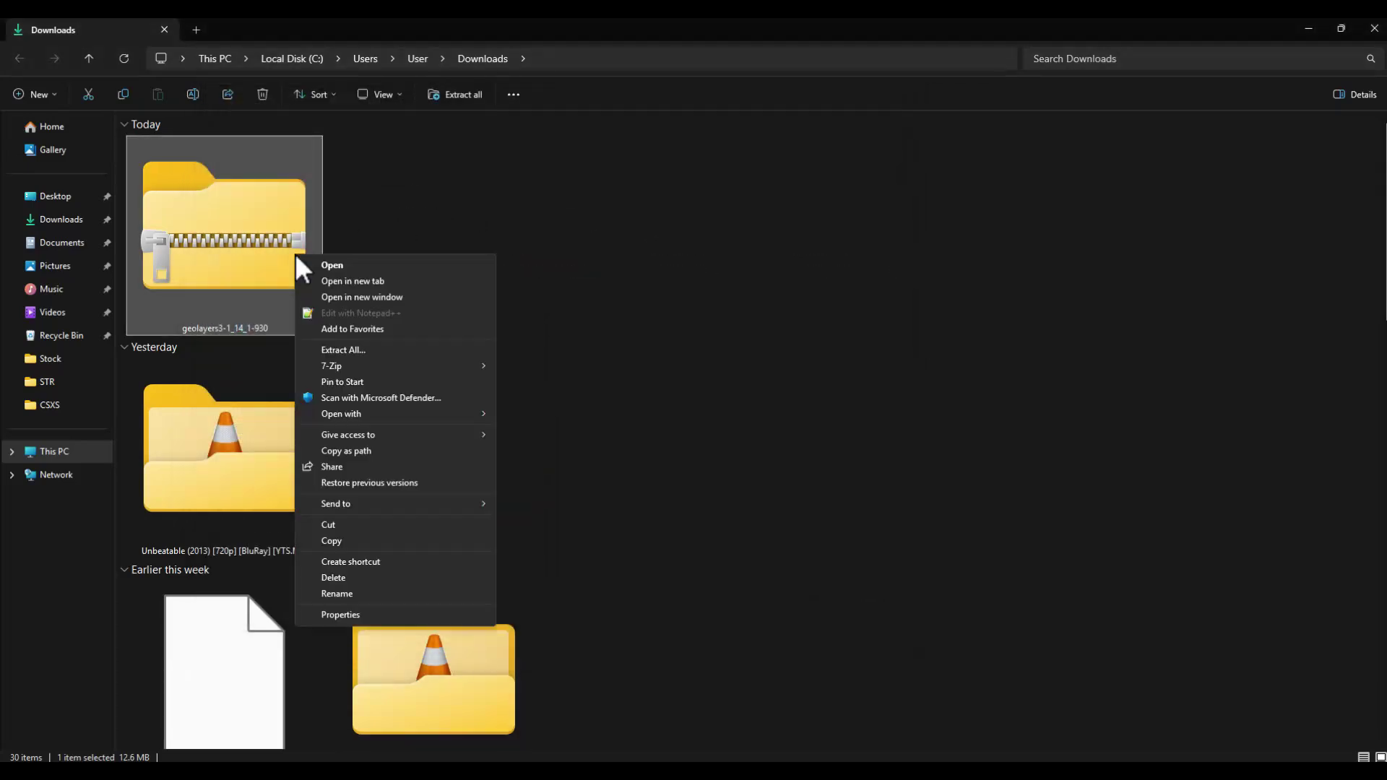
click(414, 351)
click(830, 546)
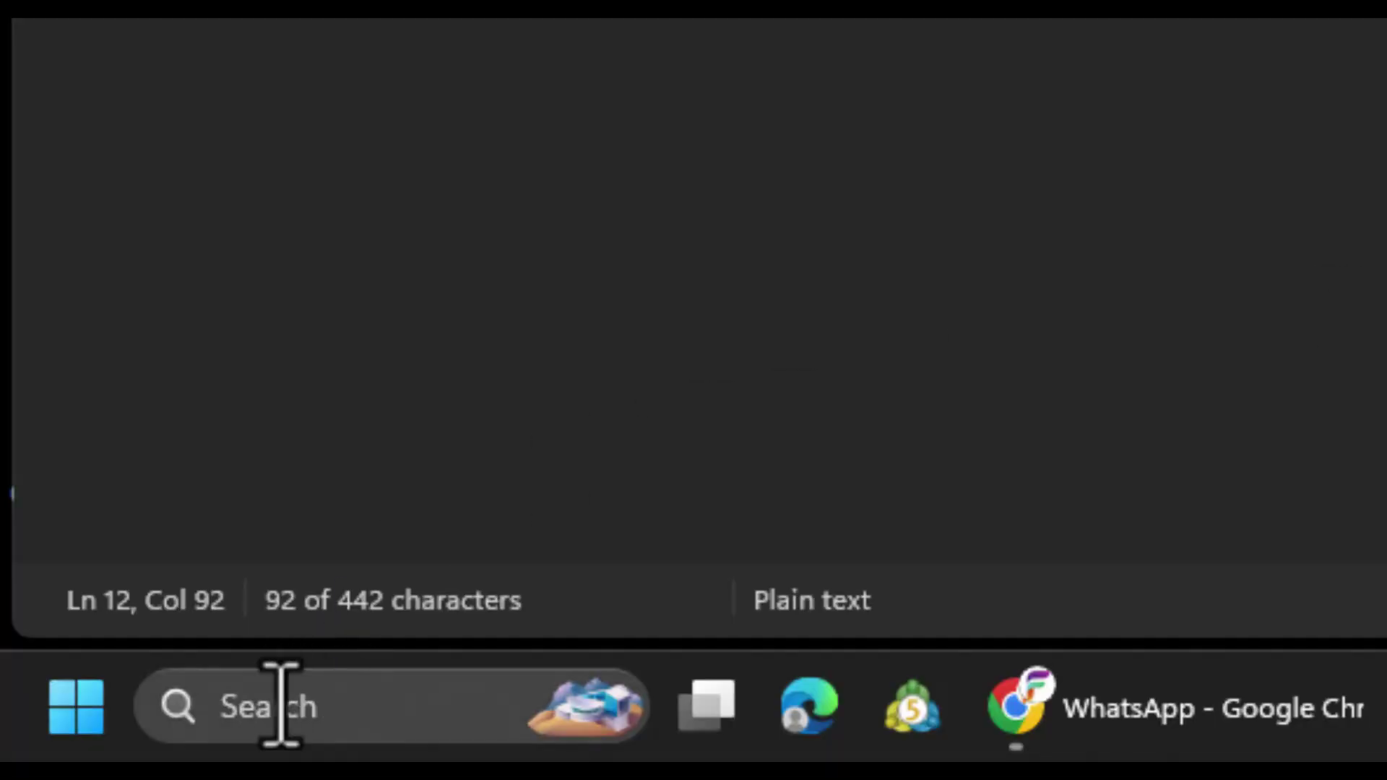
Step: Search Windows for cmd and launch Command Prompt
click(323, 708)
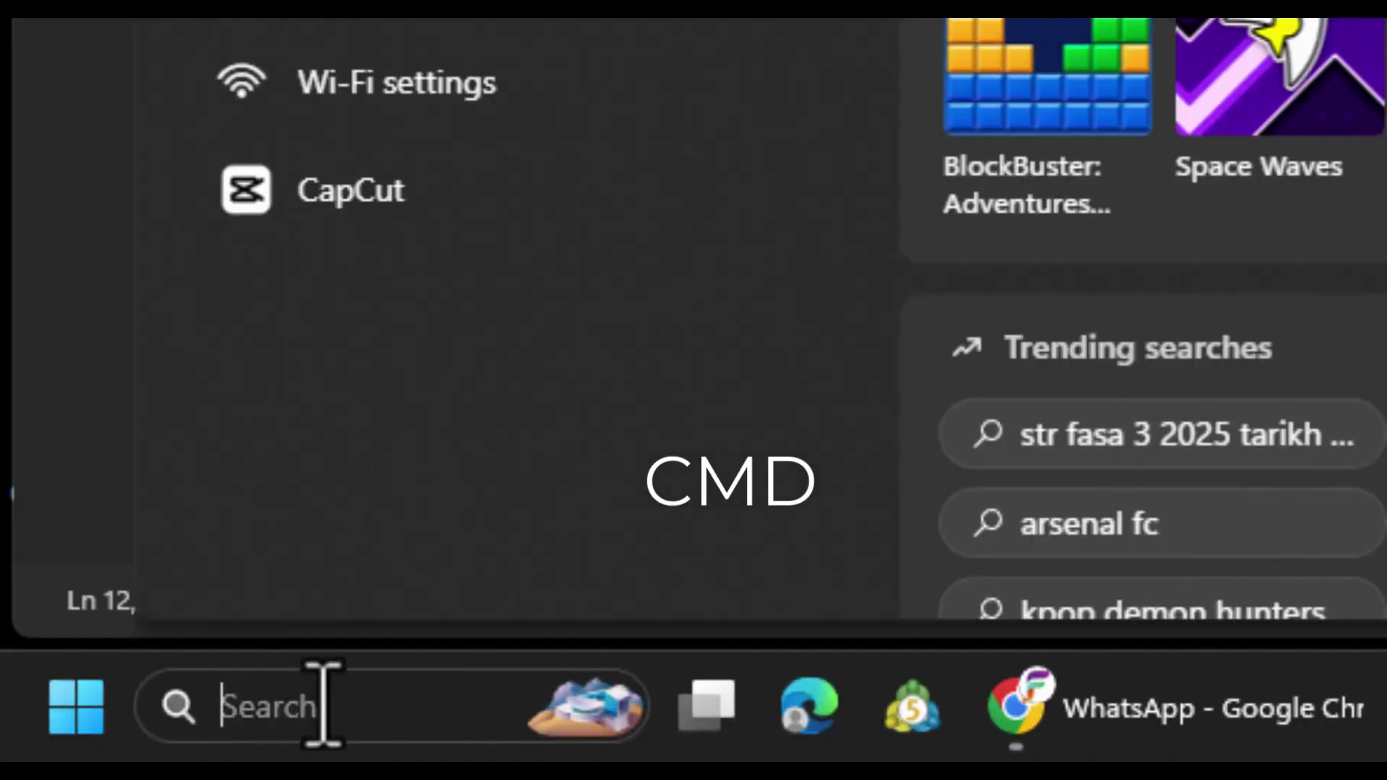
text(cmd)
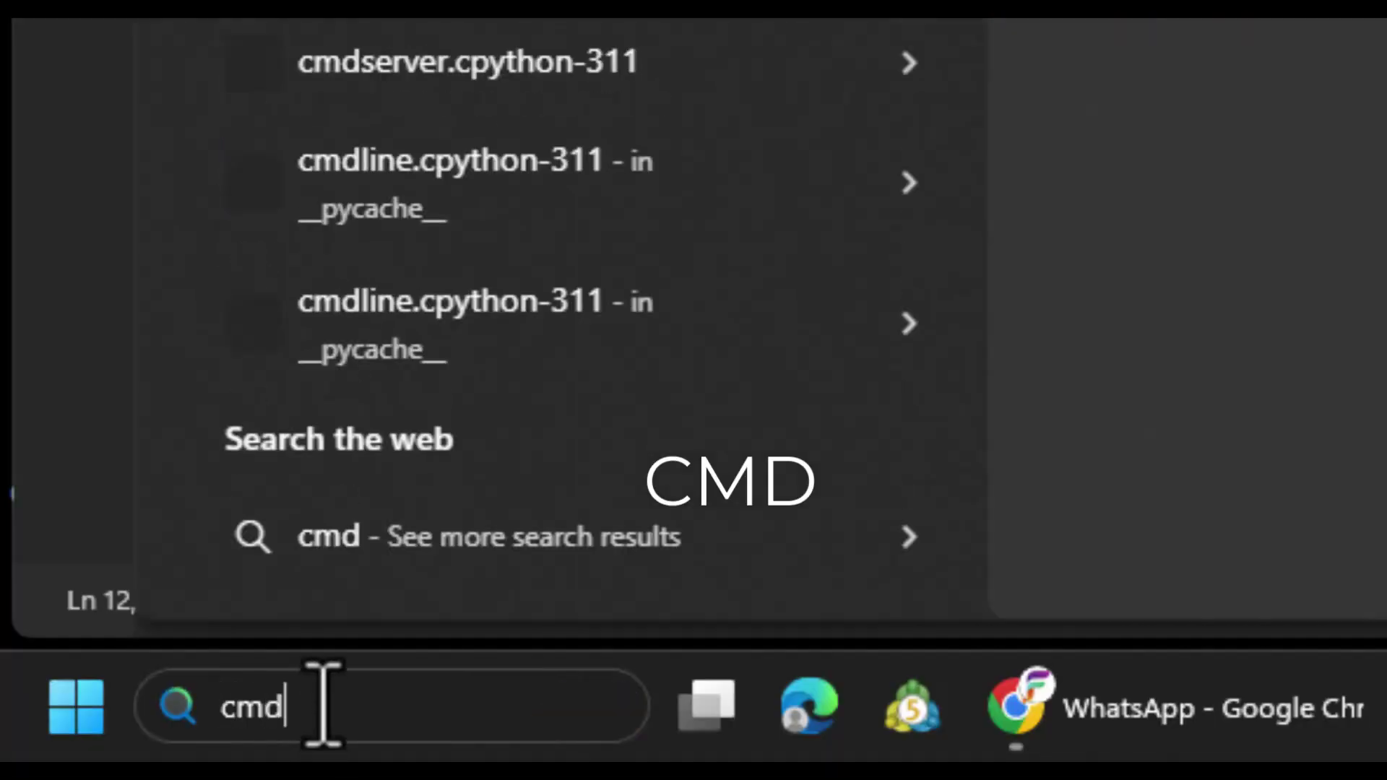
key(Return)
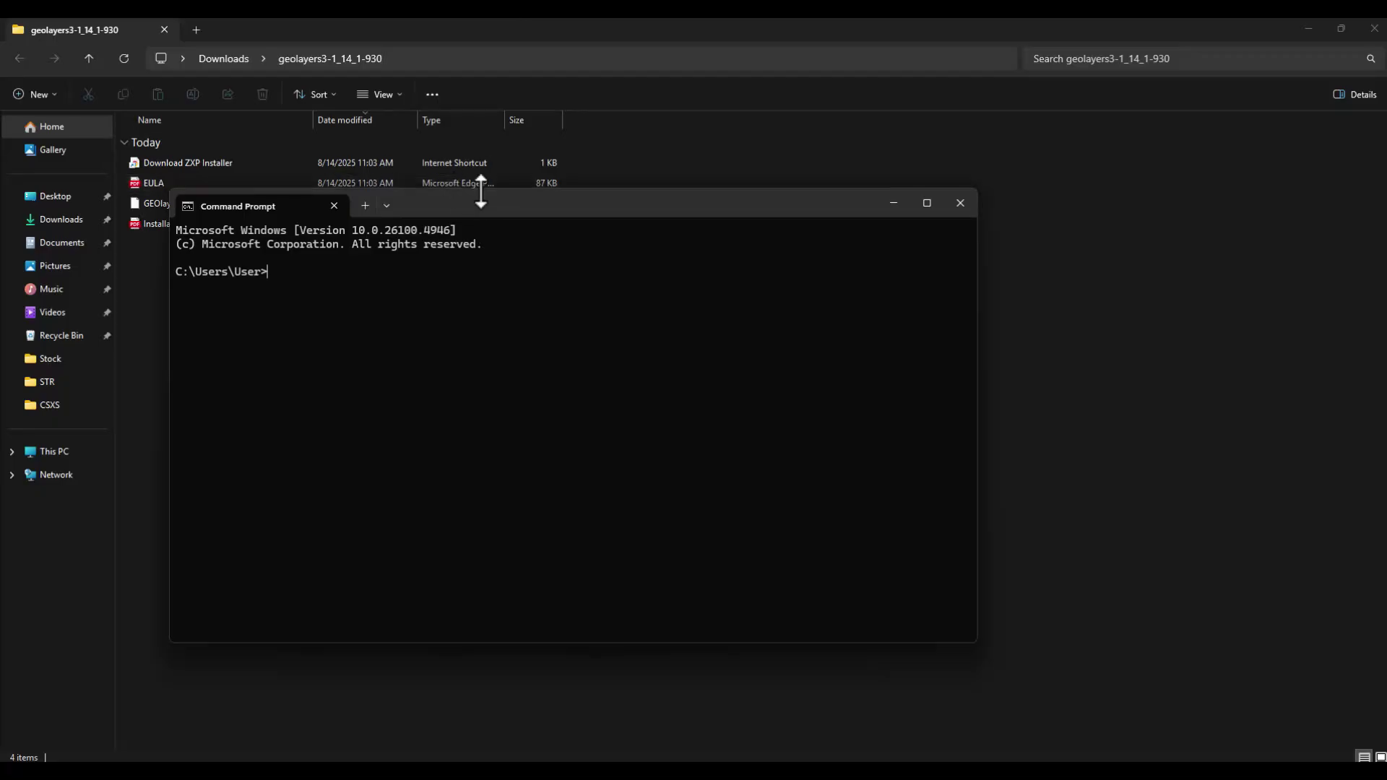
Step: Resize the console and check the extracted folder's full path in File Explorer
drag(480, 194, 622, 230)
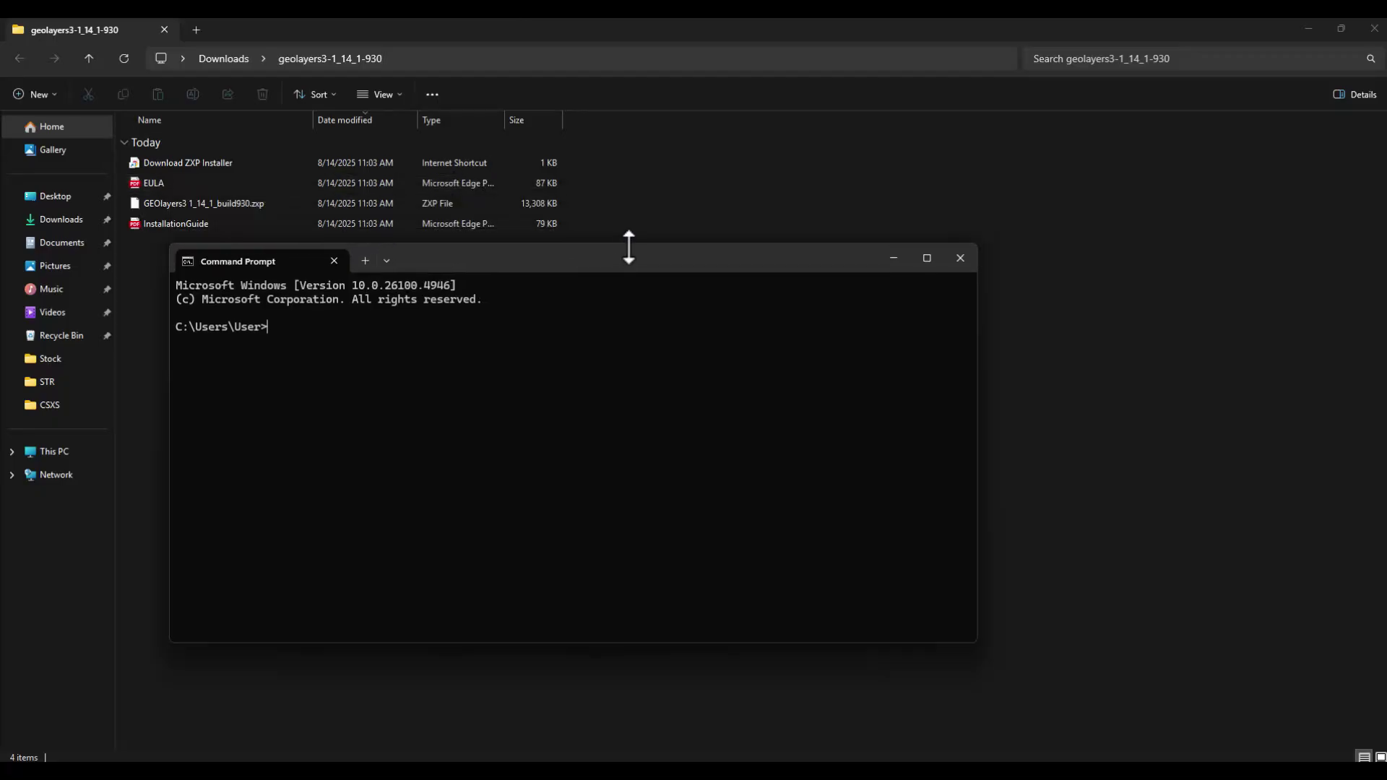
click(448, 57)
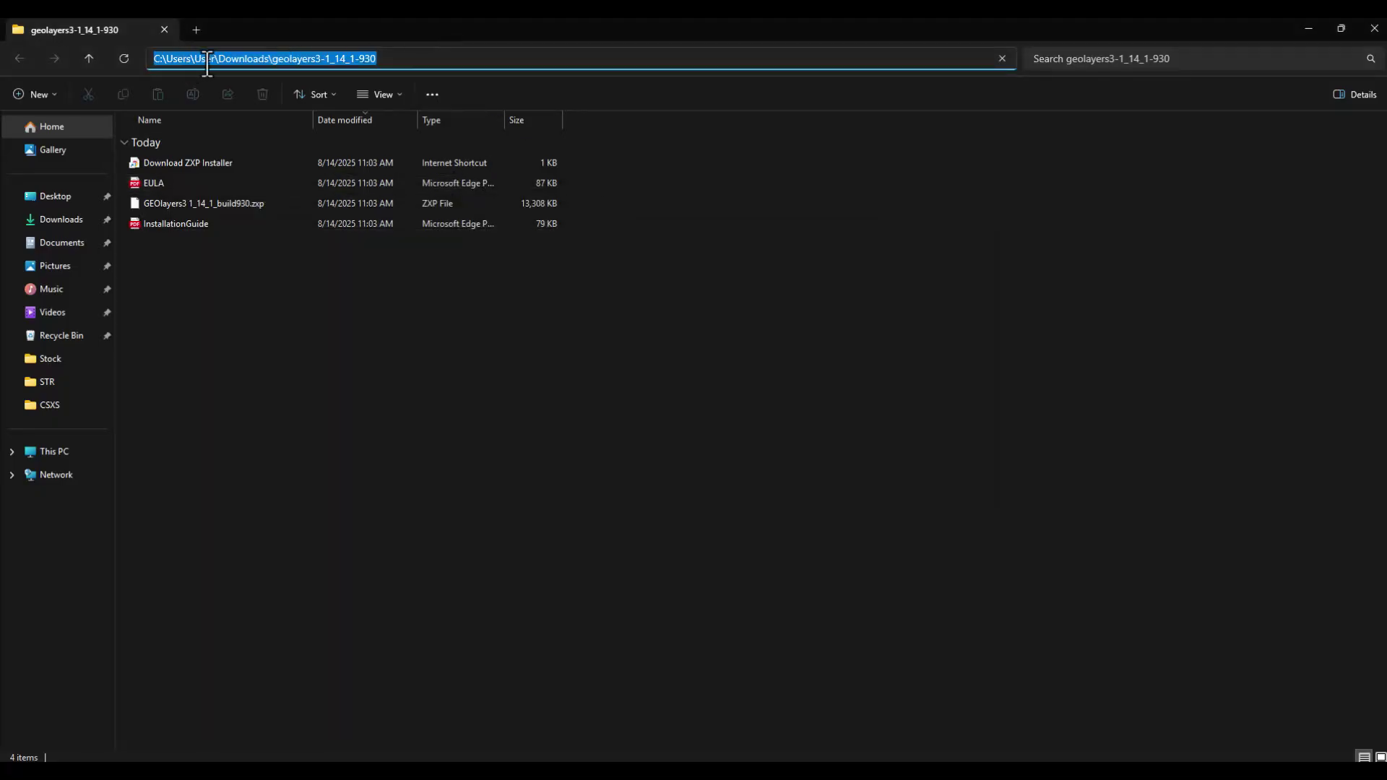
key(alt+Tab)
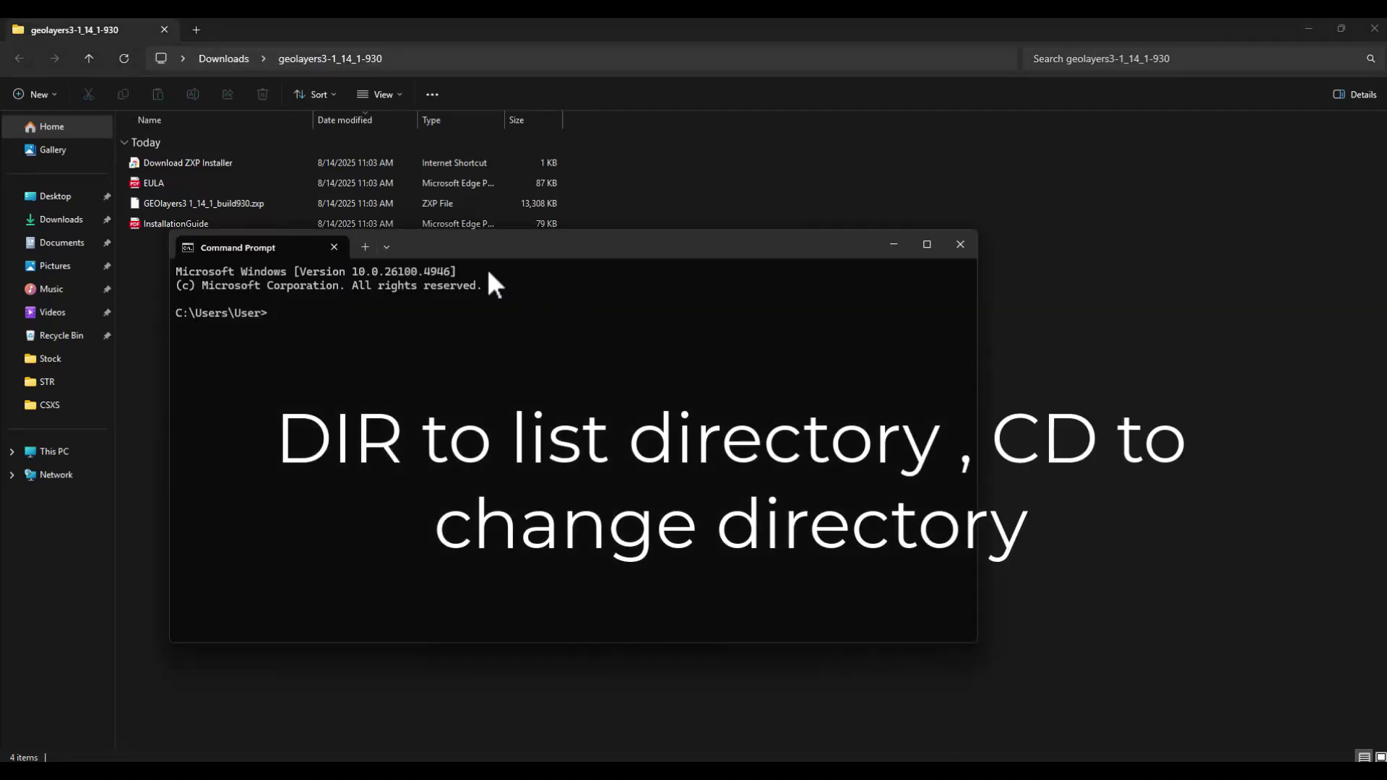
text(dir)
Step: Navigate through Downloads into geolayers3-1_14_1-930, listing each folder's contents
key(Return)
text(cd)
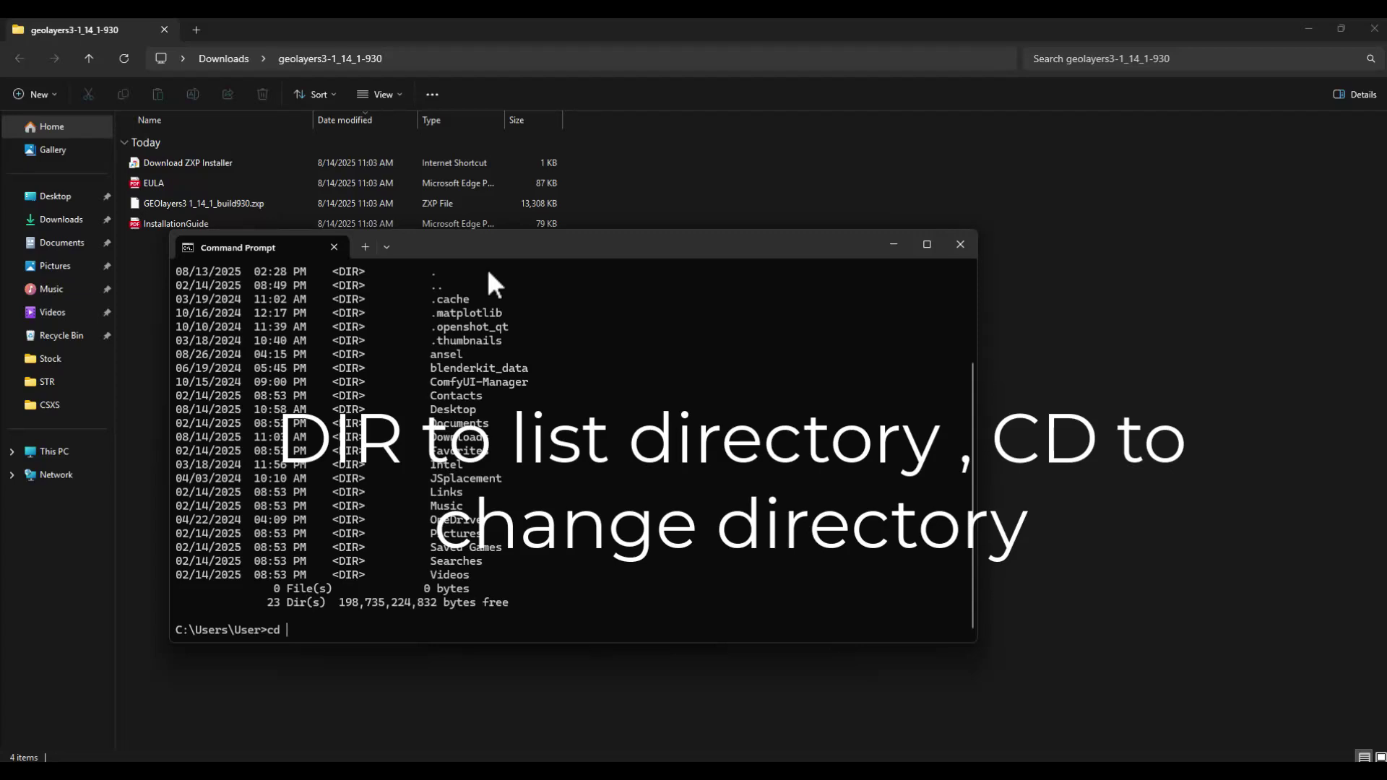
text(Downloads)
key(Return)
text(dir)
key(Return)
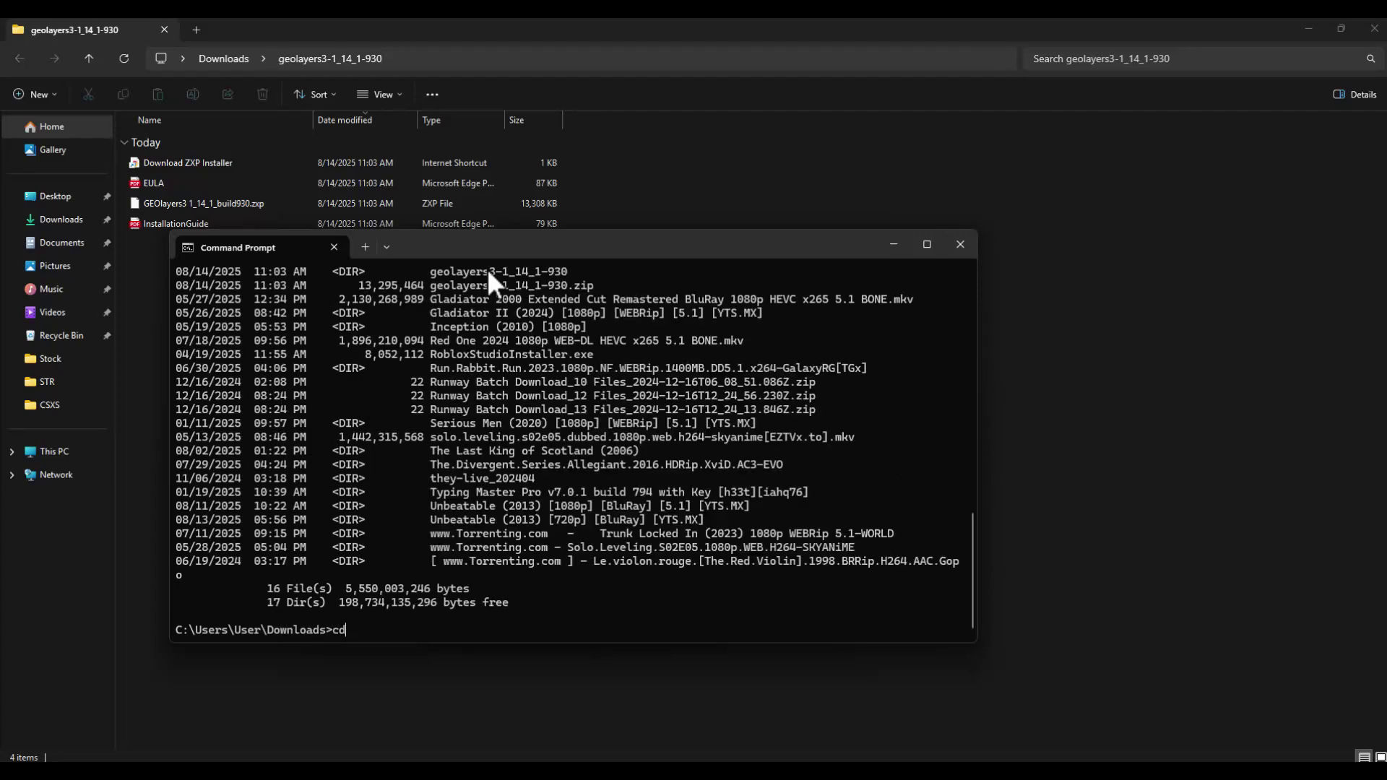
text(goe)
key(Tab)
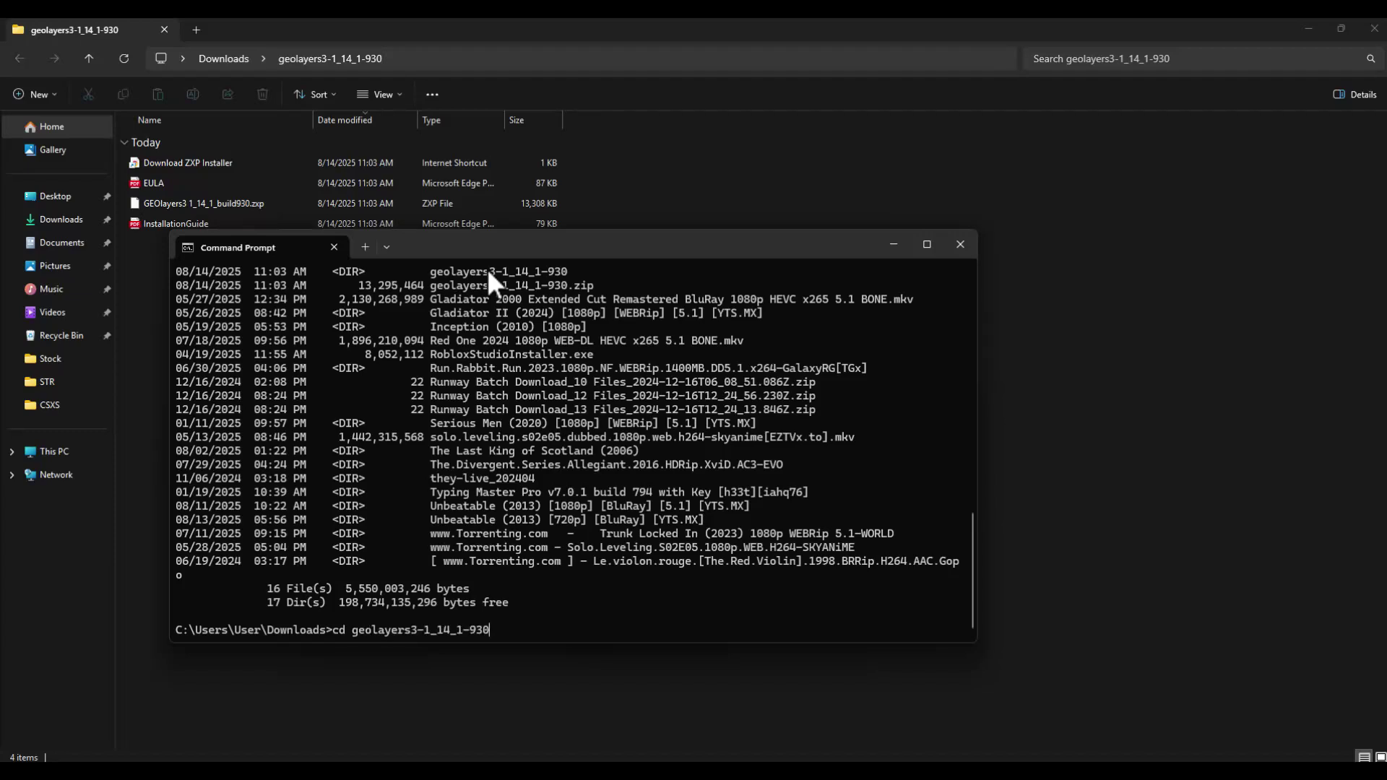
key(Return)
text(dir)
key(Return)
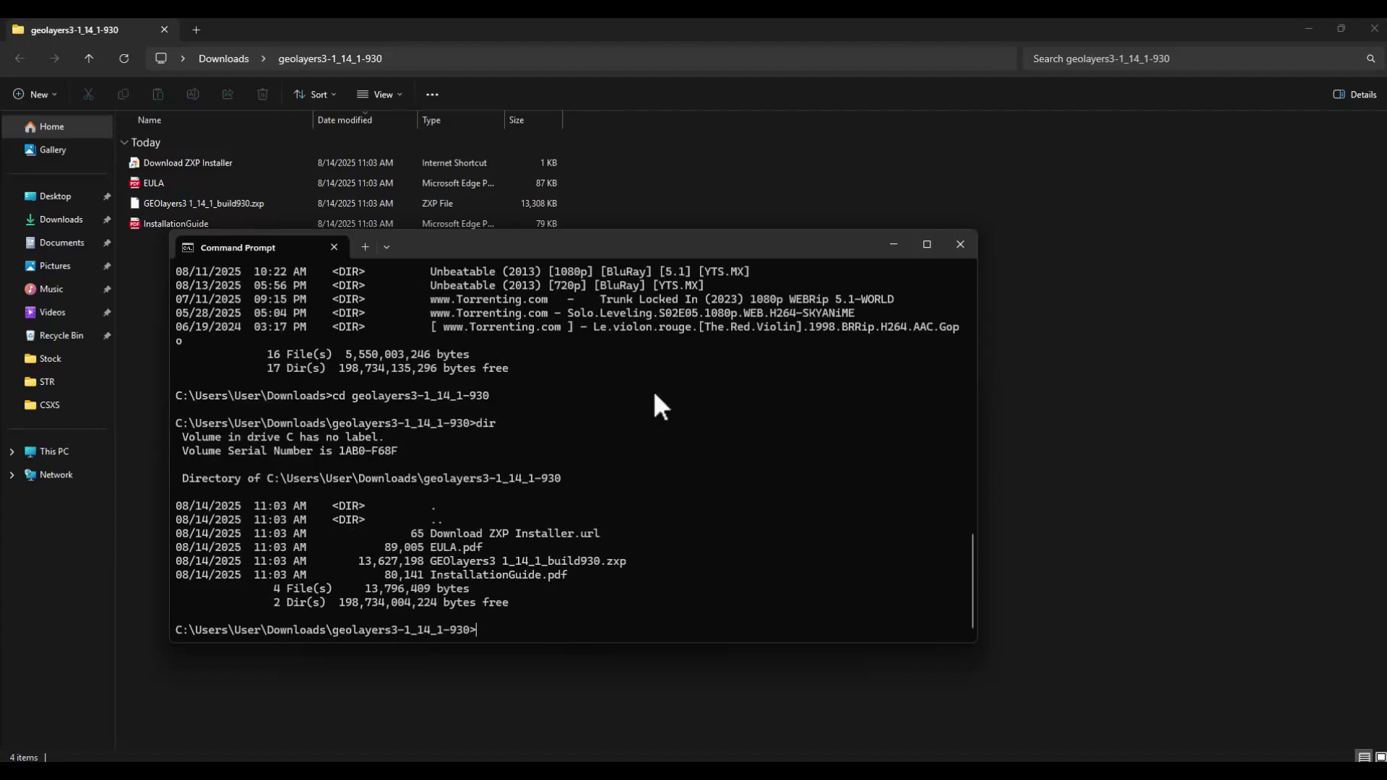
Step: Use ren to change GEOlayers3 1_14_1_build930.zxp to .zip, then close Command Prompt
drag(431, 561, 620, 562)
key(ctrl+c)
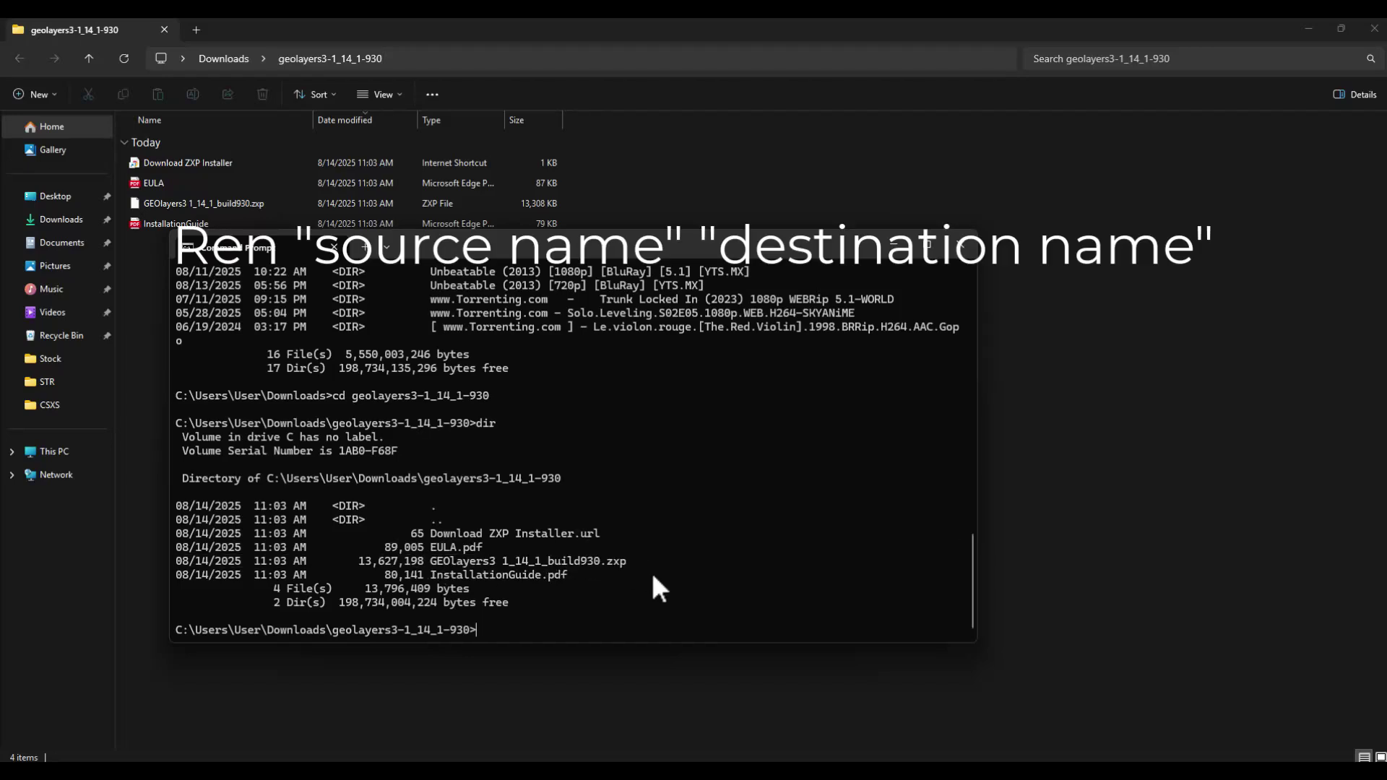
text(ren)
text( "G)
key(Tab)
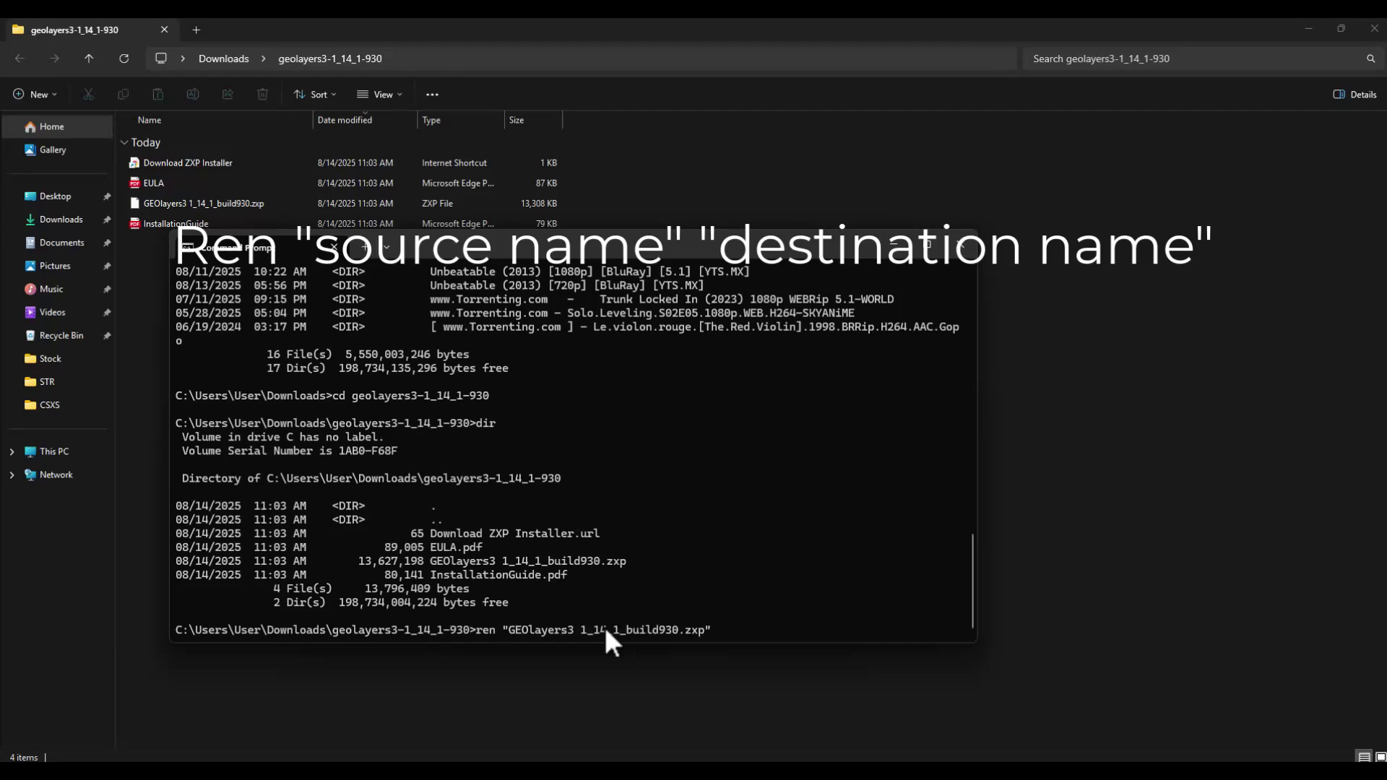
text("G)
key(Tab)
key(BackSpace)
key(BackSpace)
key(BackSpace)
text(.z)
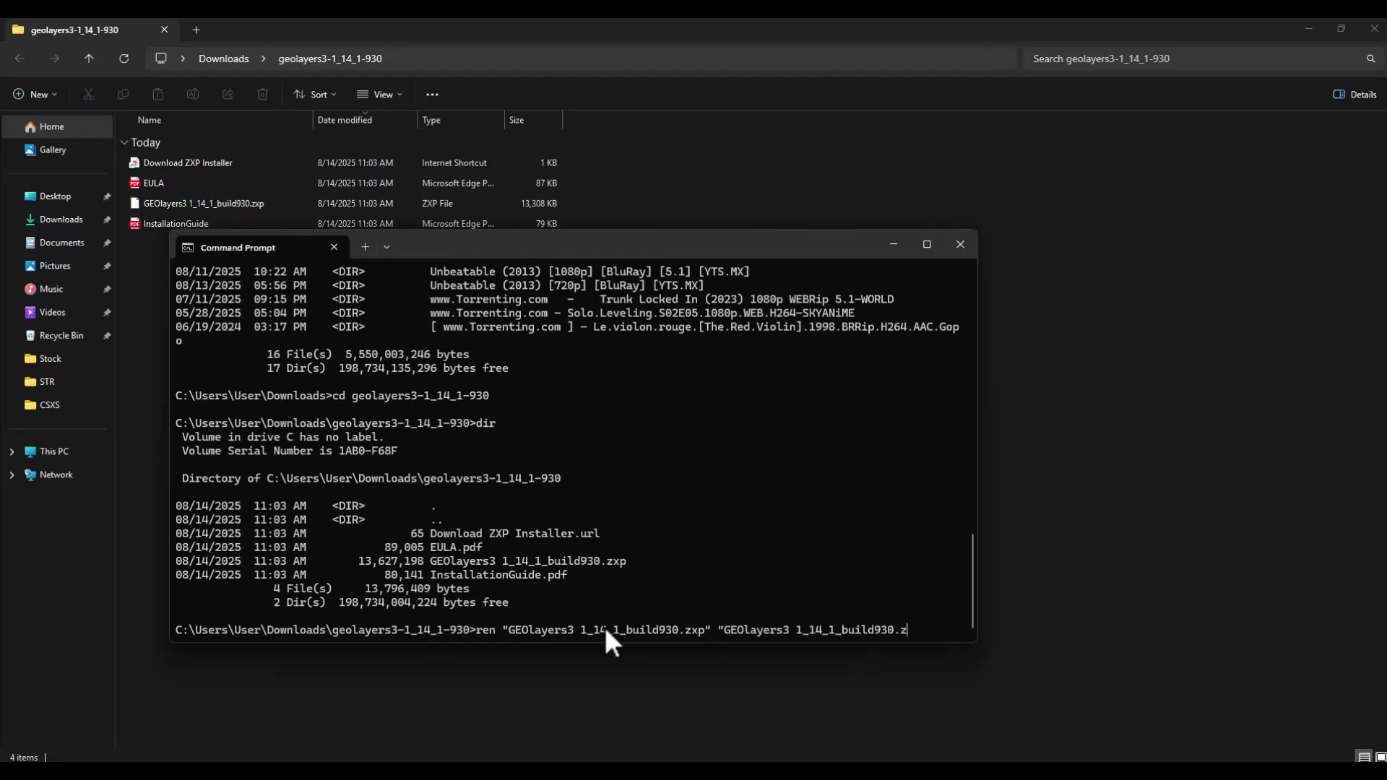
text(ip)
key(Return)
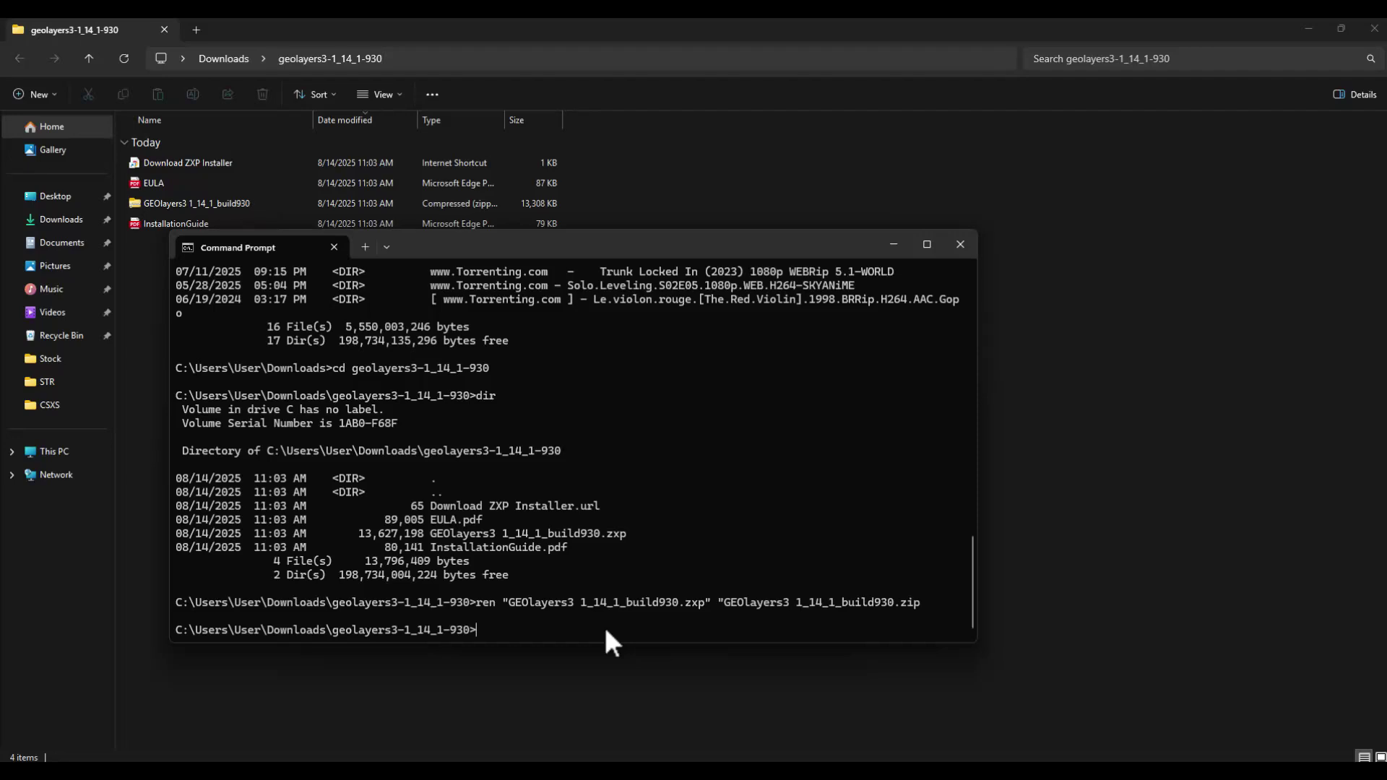
click(825, 190)
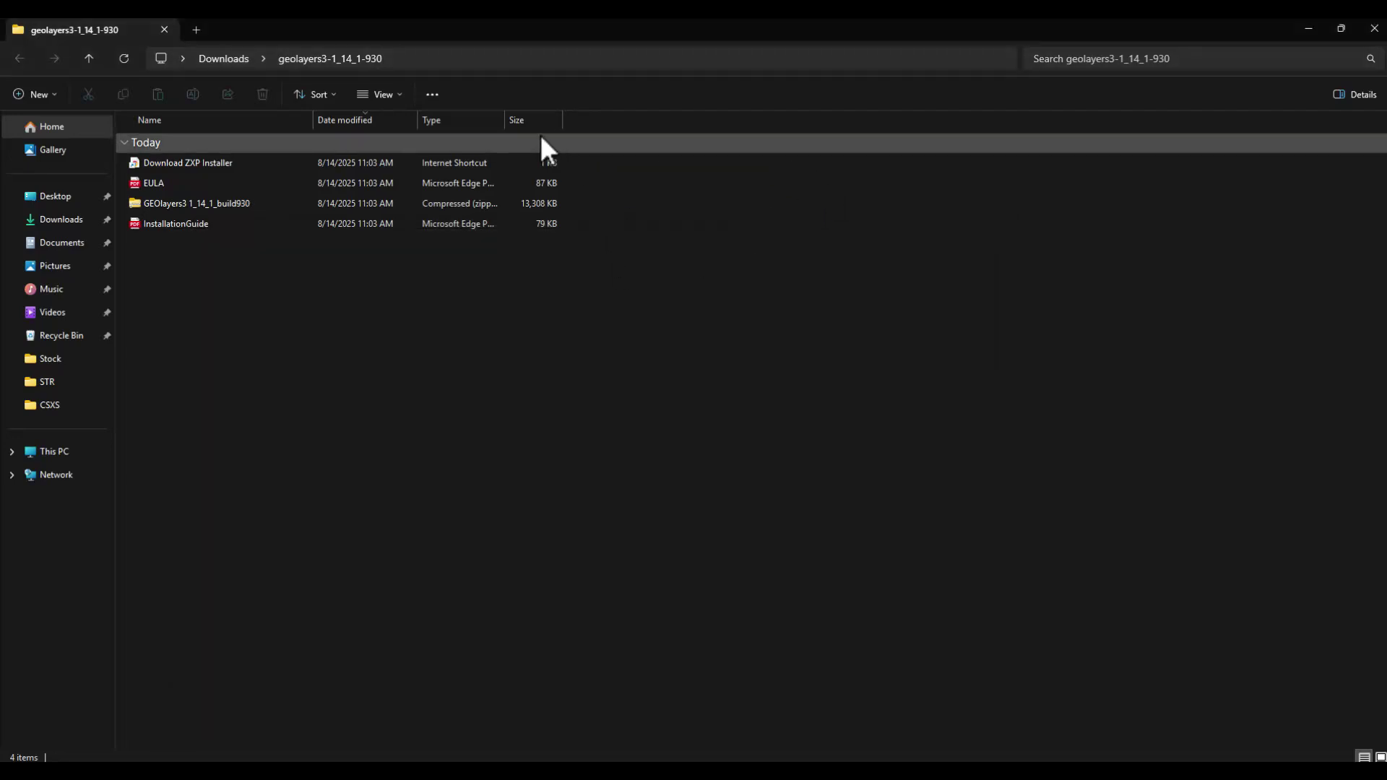
Step: Extract the GEOlayers3 zip beside it, then cut the extracted GEOlayers3 folder
right_click(230, 204)
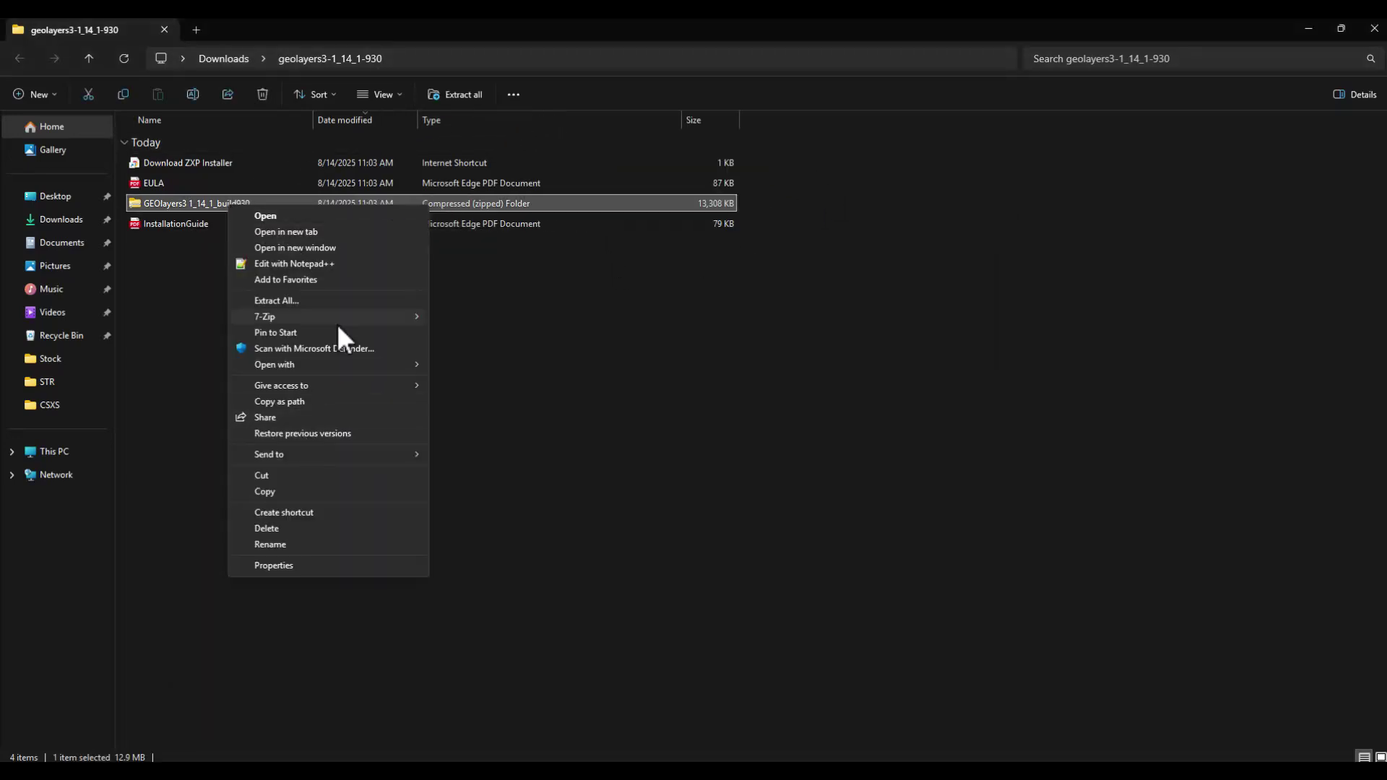
click(329, 301)
click(827, 539)
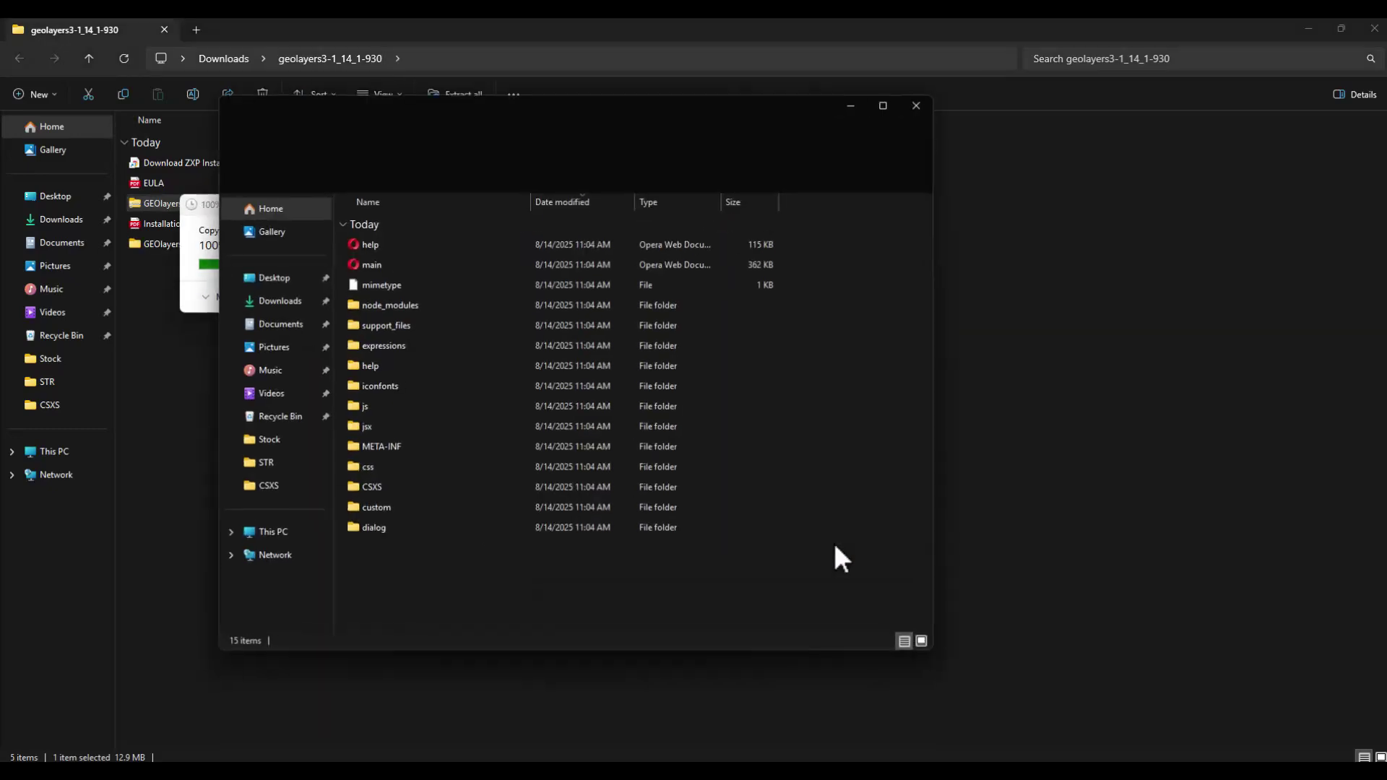
click(920, 104)
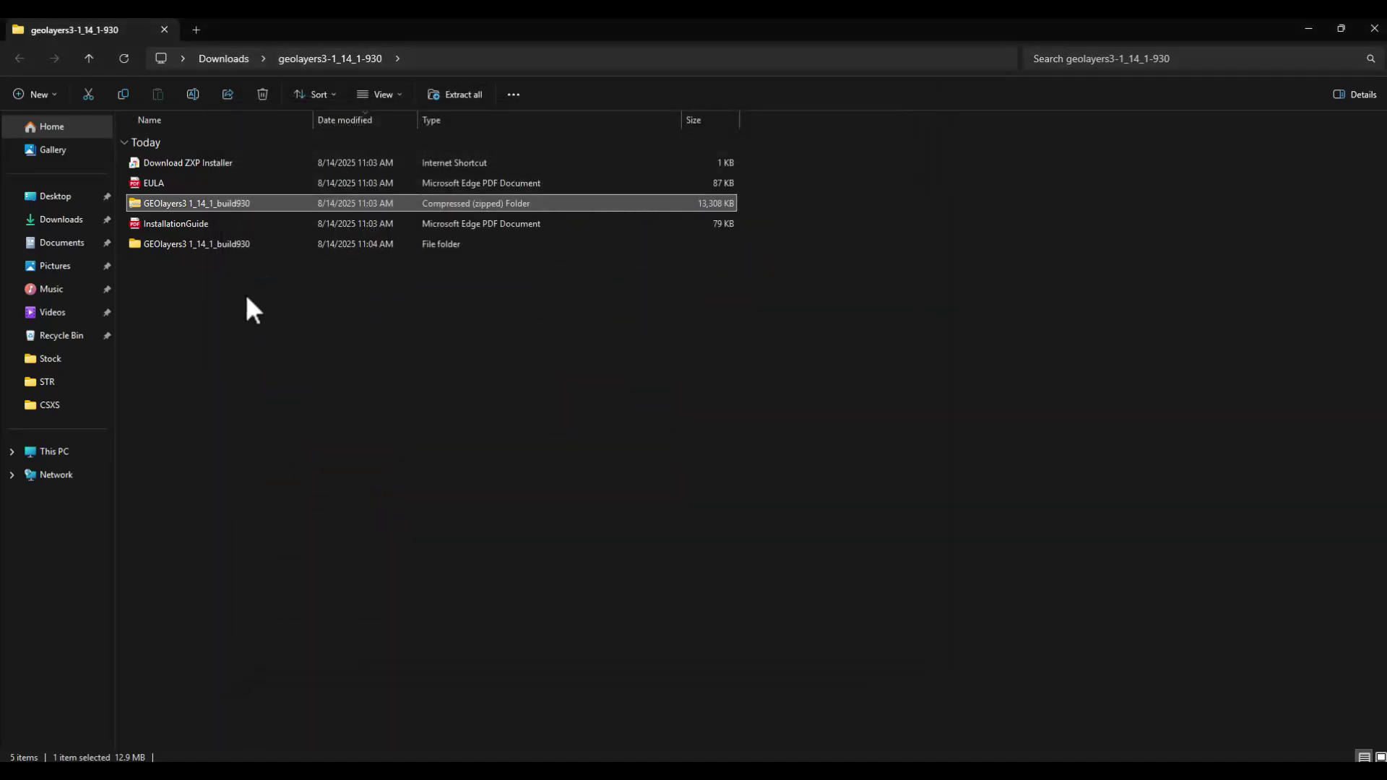
click(186, 245)
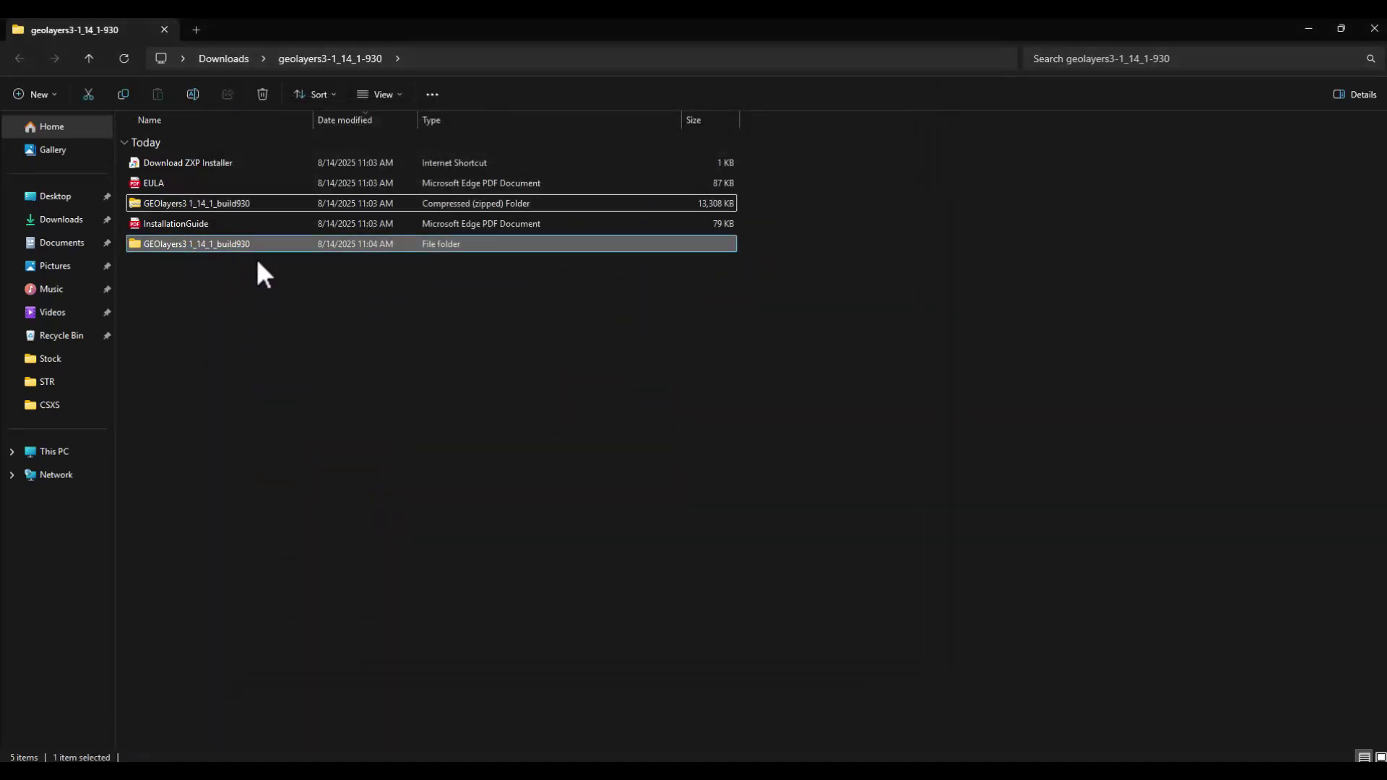
key(ctrl+x)
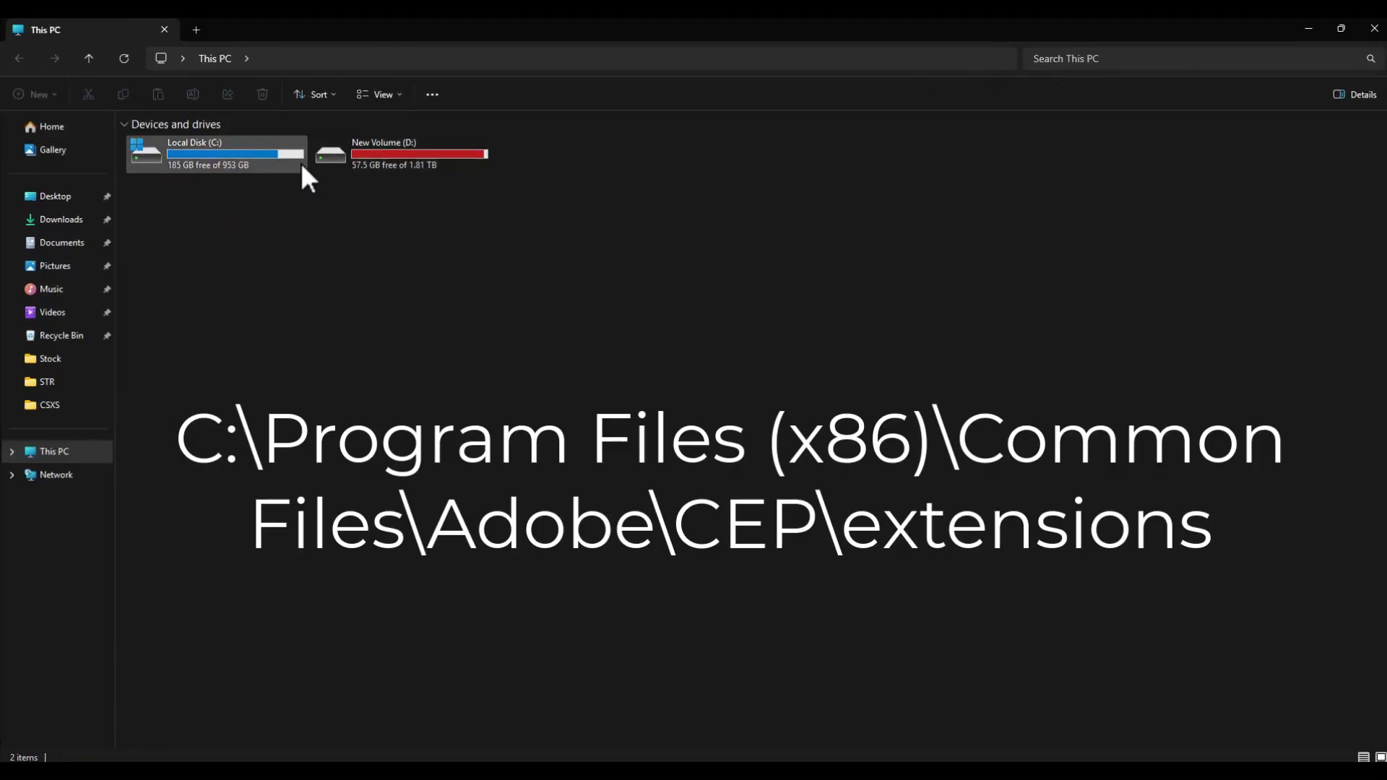
Step: Browse C: > Program Files (x86) > Common Files > Adobe > CEP > extensions
double_click(259, 160)
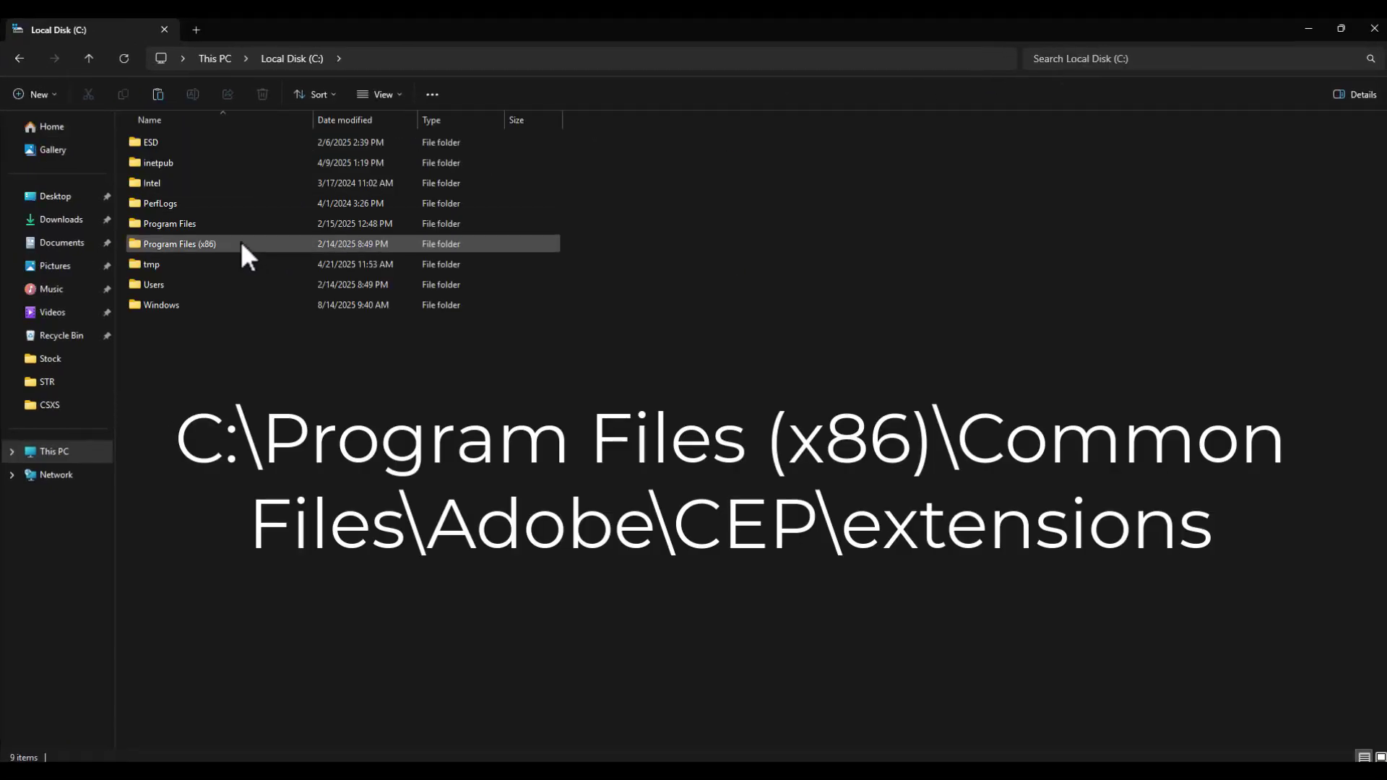
double_click(221, 247)
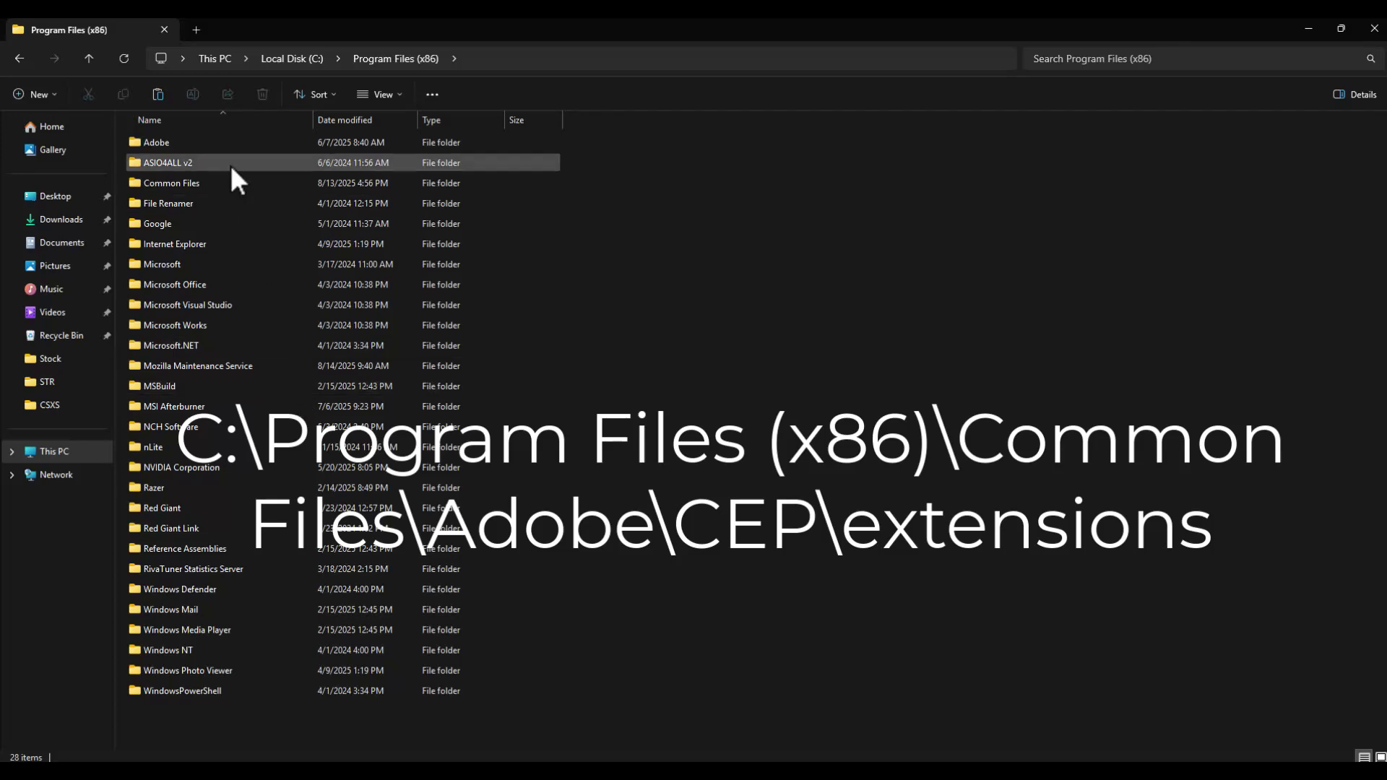
double_click(249, 184)
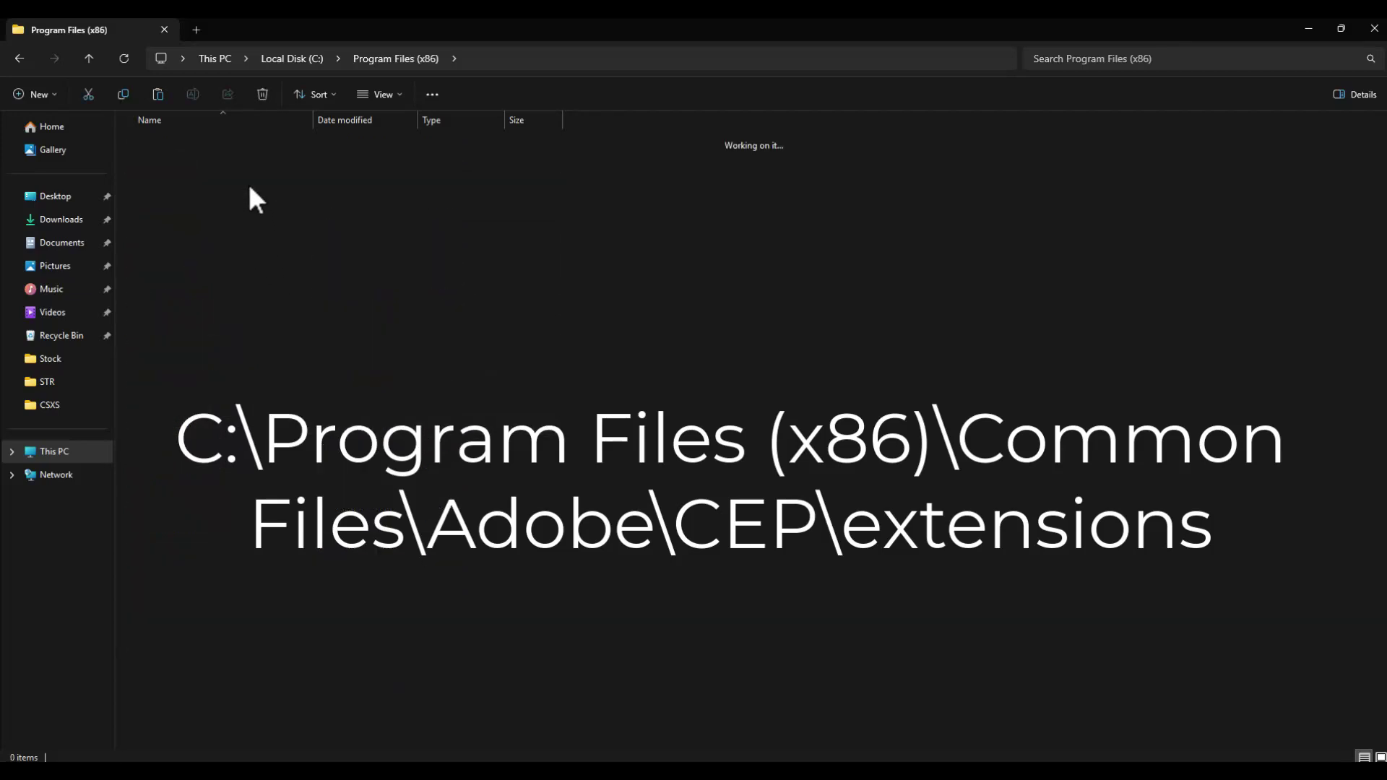
double_click(190, 143)
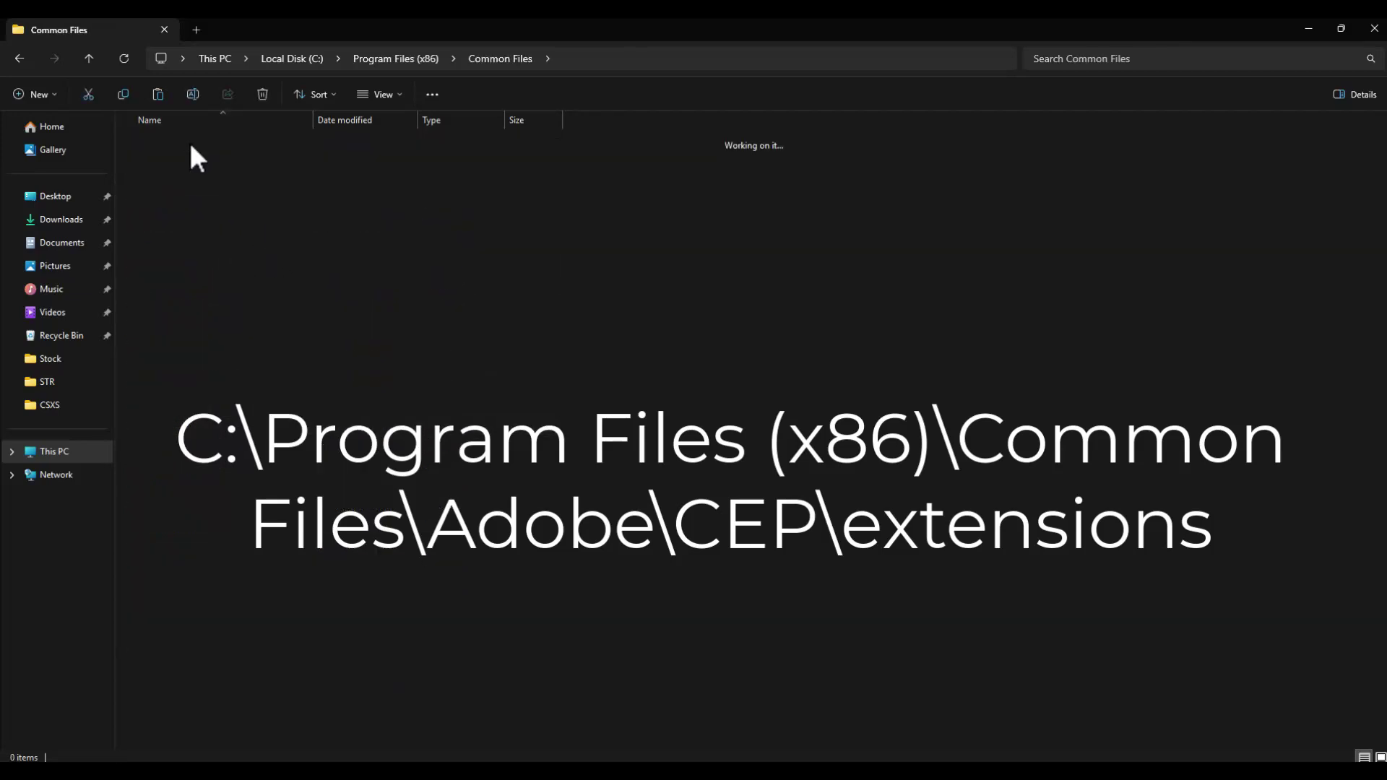
double_click(174, 409)
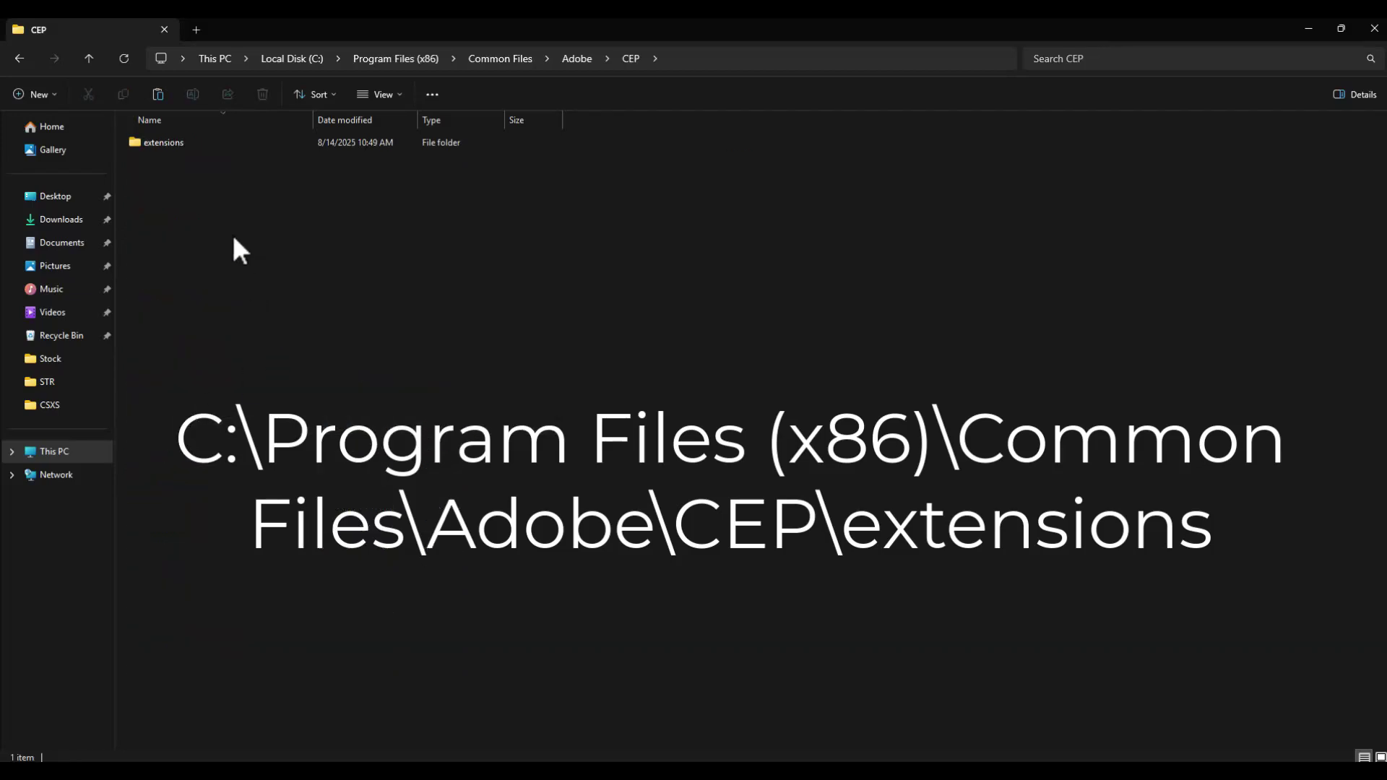
double_click(171, 140)
Step: Paste the GEOlayers3 folder into extensions, granting administrator permission
key(ctrl+v)
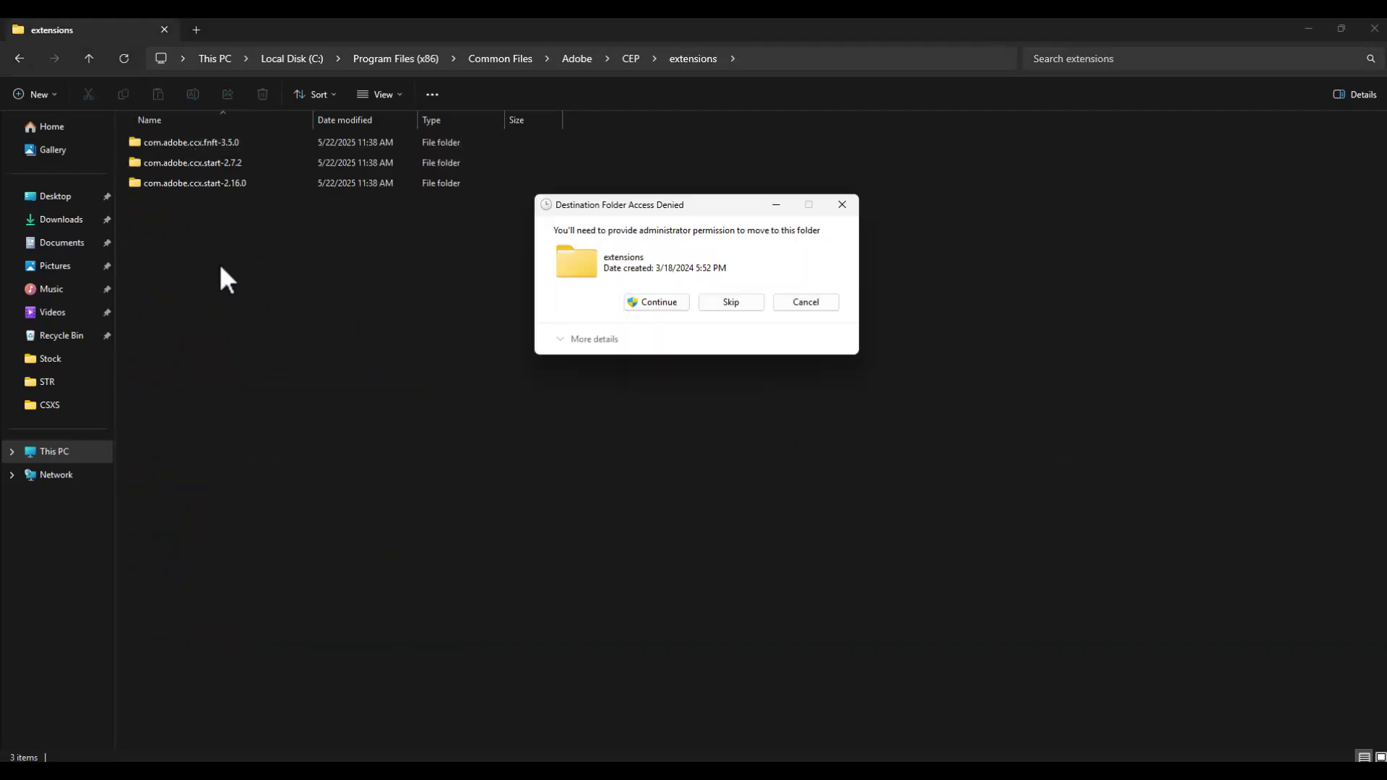
click(670, 302)
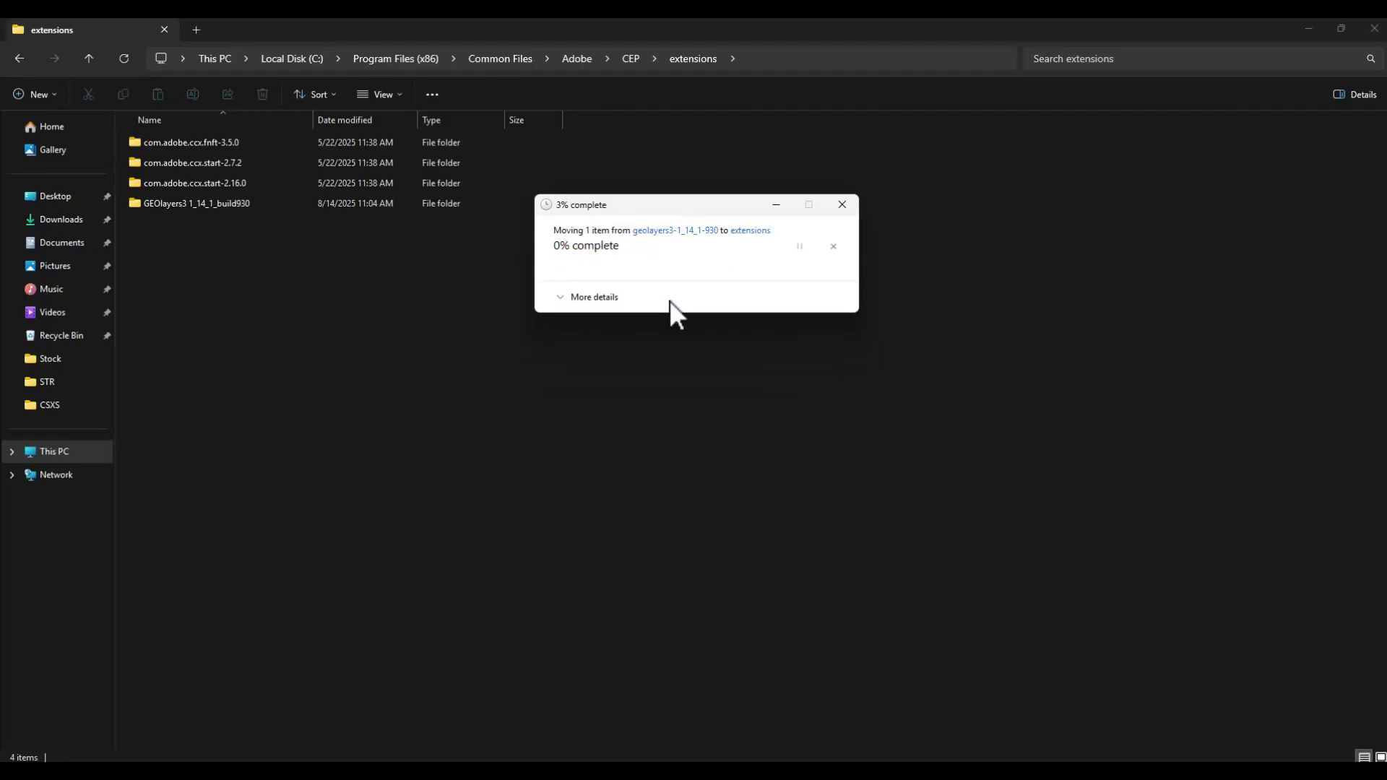